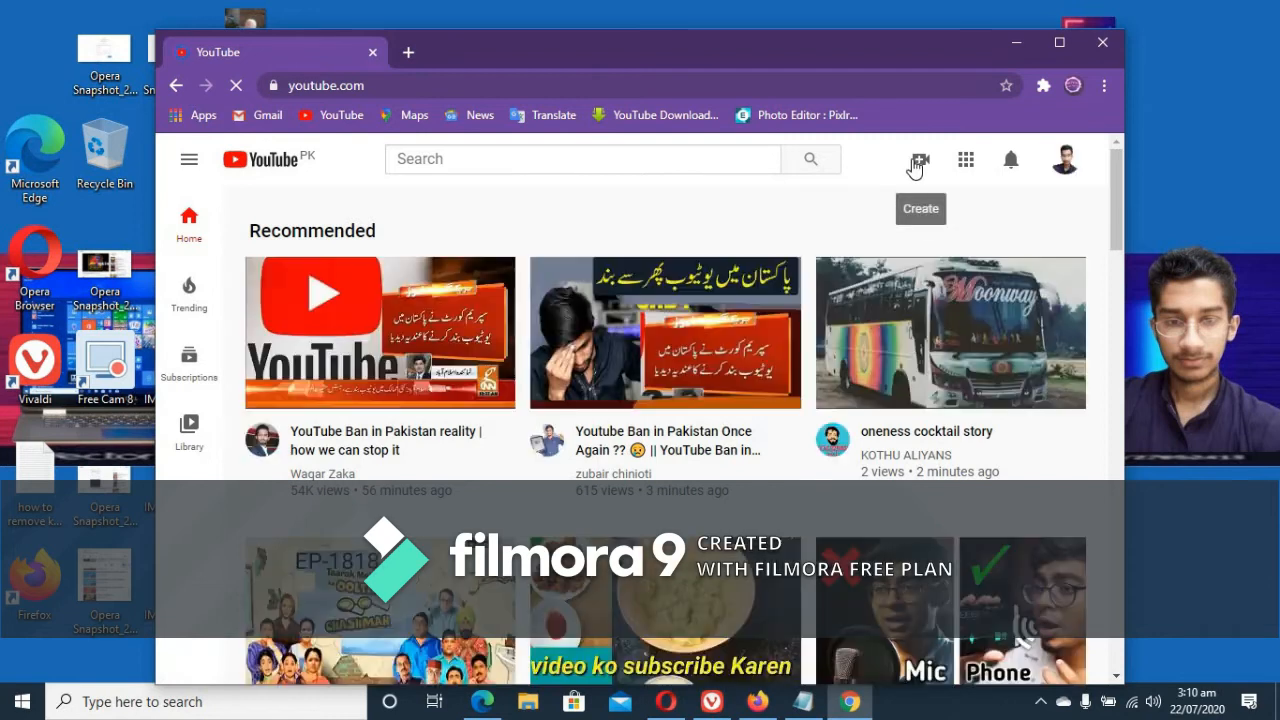
Open the YouTube Studio page for uploading a new video
{"action": "left_click", "coordinate": [914, 168]}
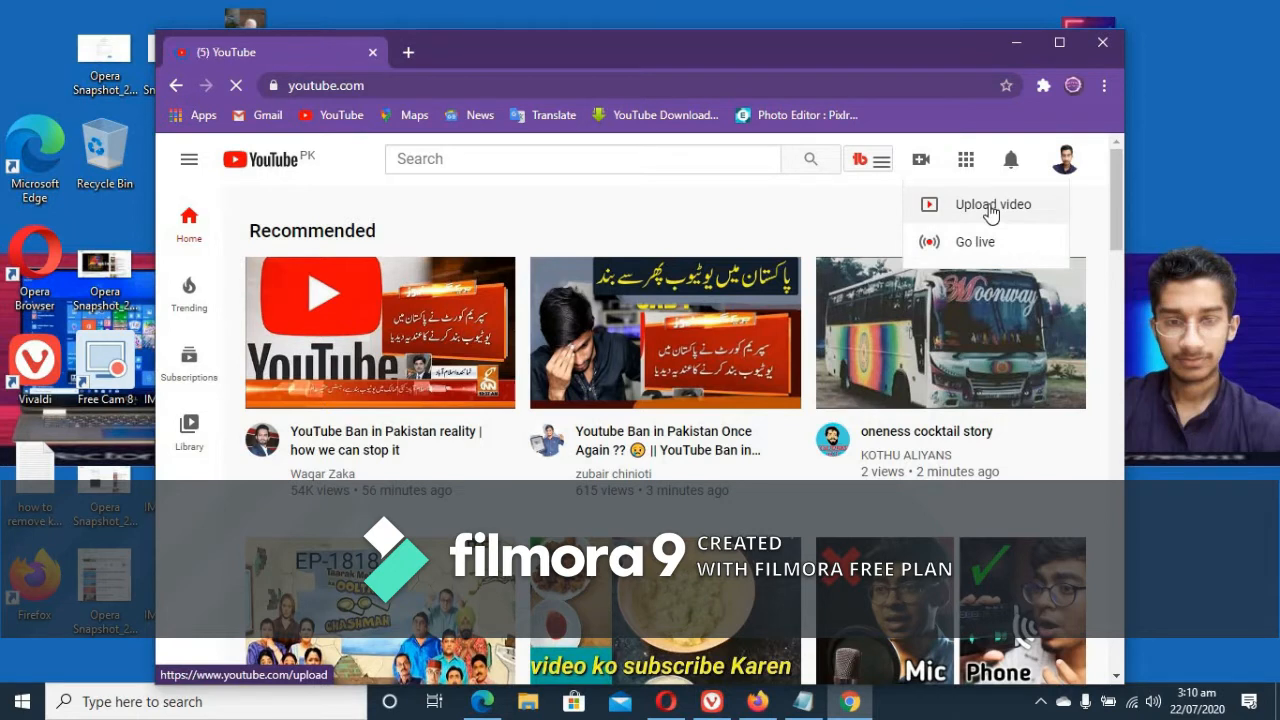
{"action": "left_click", "coordinate": [991, 206]}
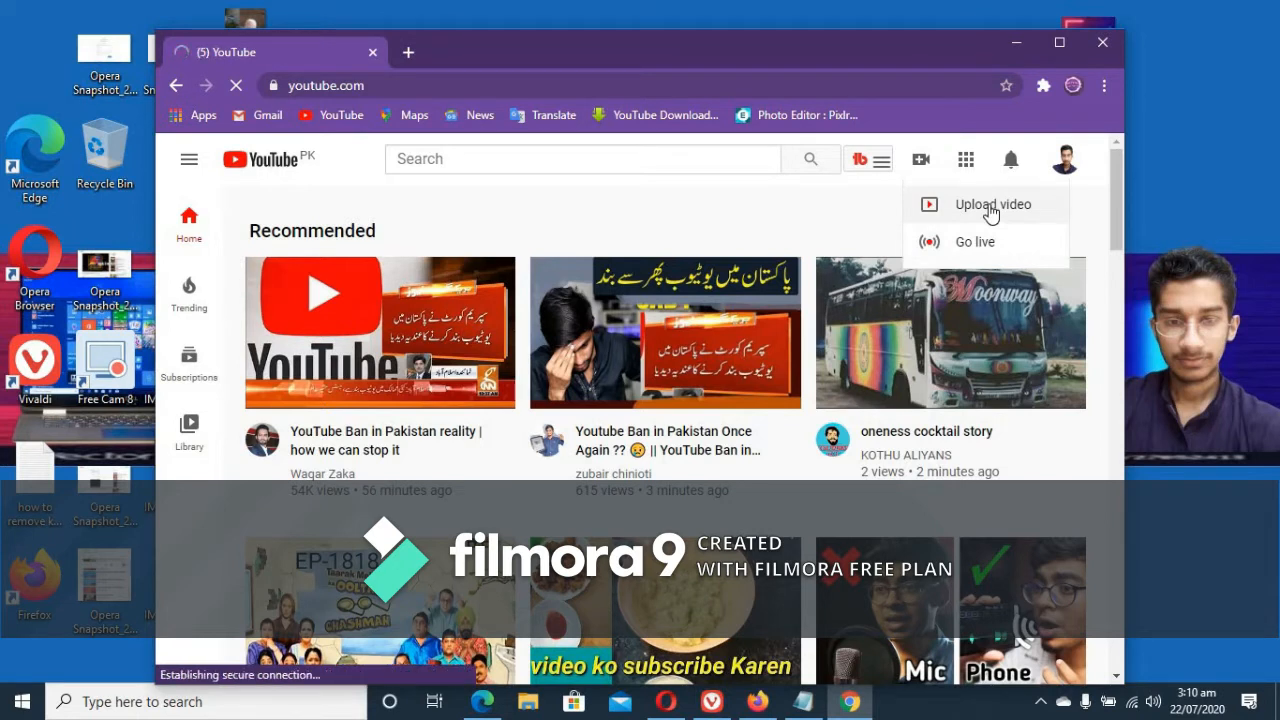
{"action": "left_click", "coordinate": [766, 200]}
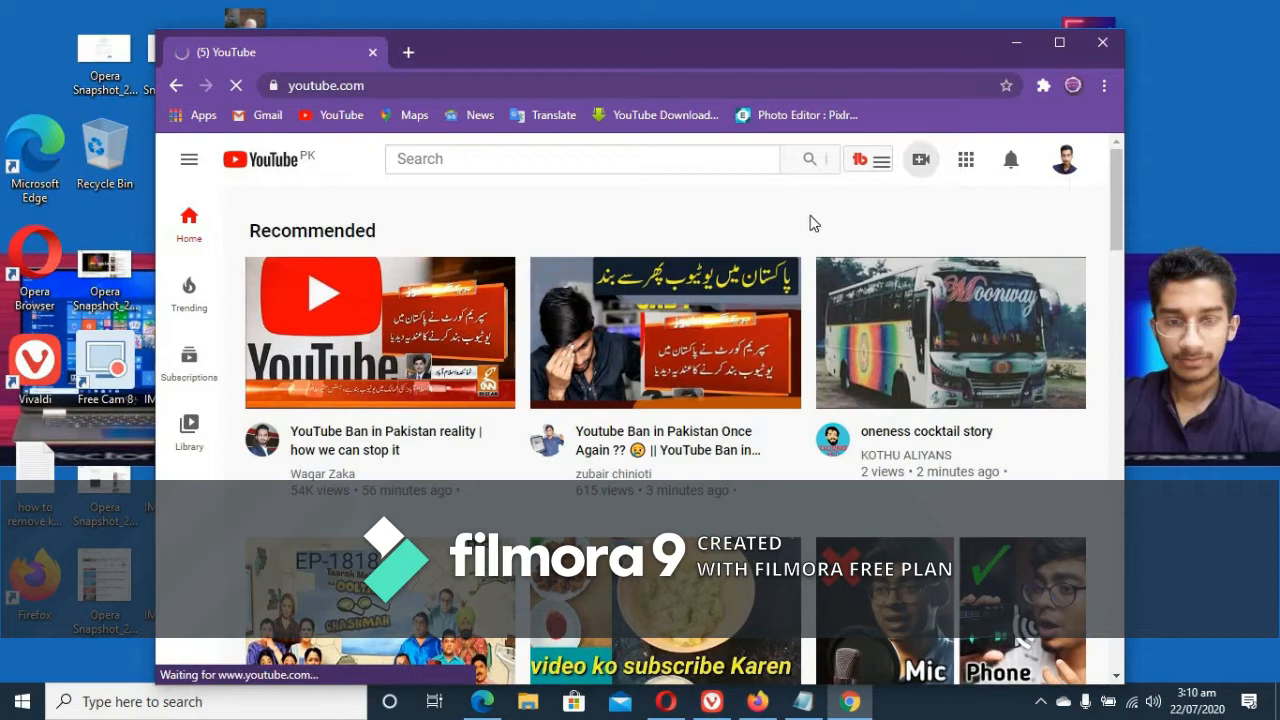
Upload the desktop video file Project_07-22_HD 720p.mp4 and maximize the browser window
{"action": "left_click_drag", "start_coordinate": [846, 64], "coordinate": [957, 30]}
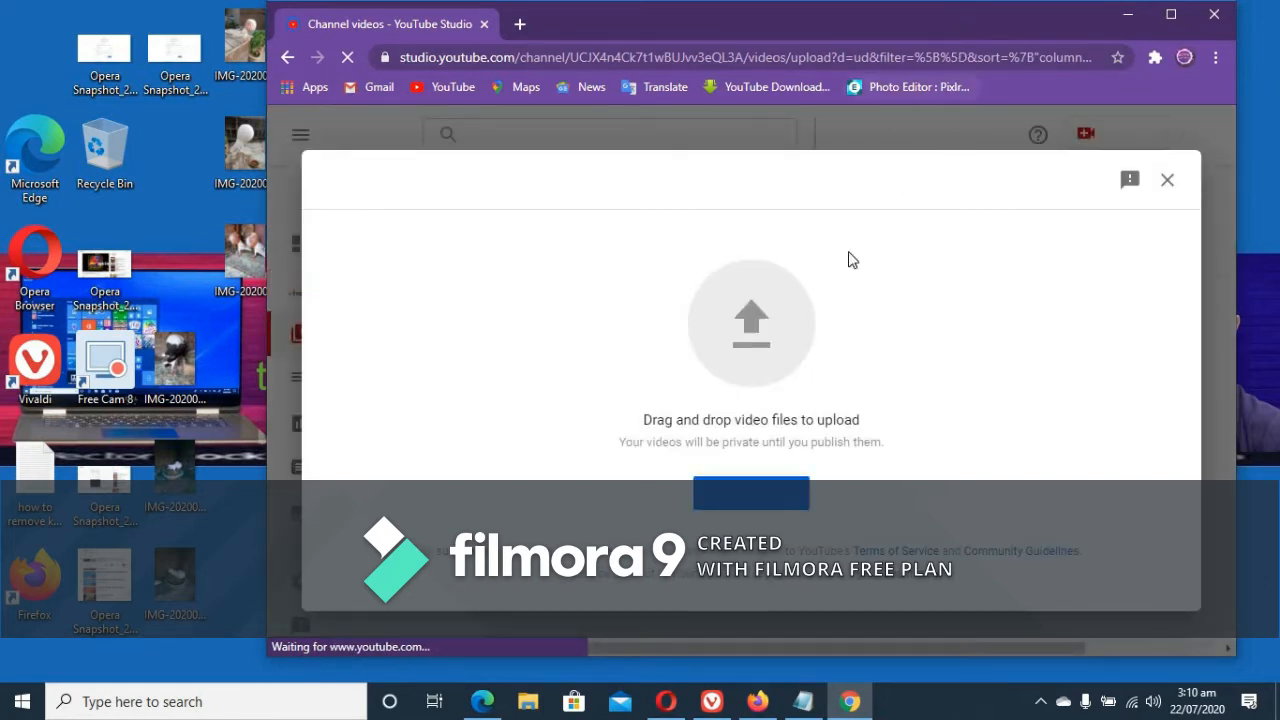
{"action": "left_click_drag", "start_coordinate": [889, 145], "coordinate": [885, 346]}
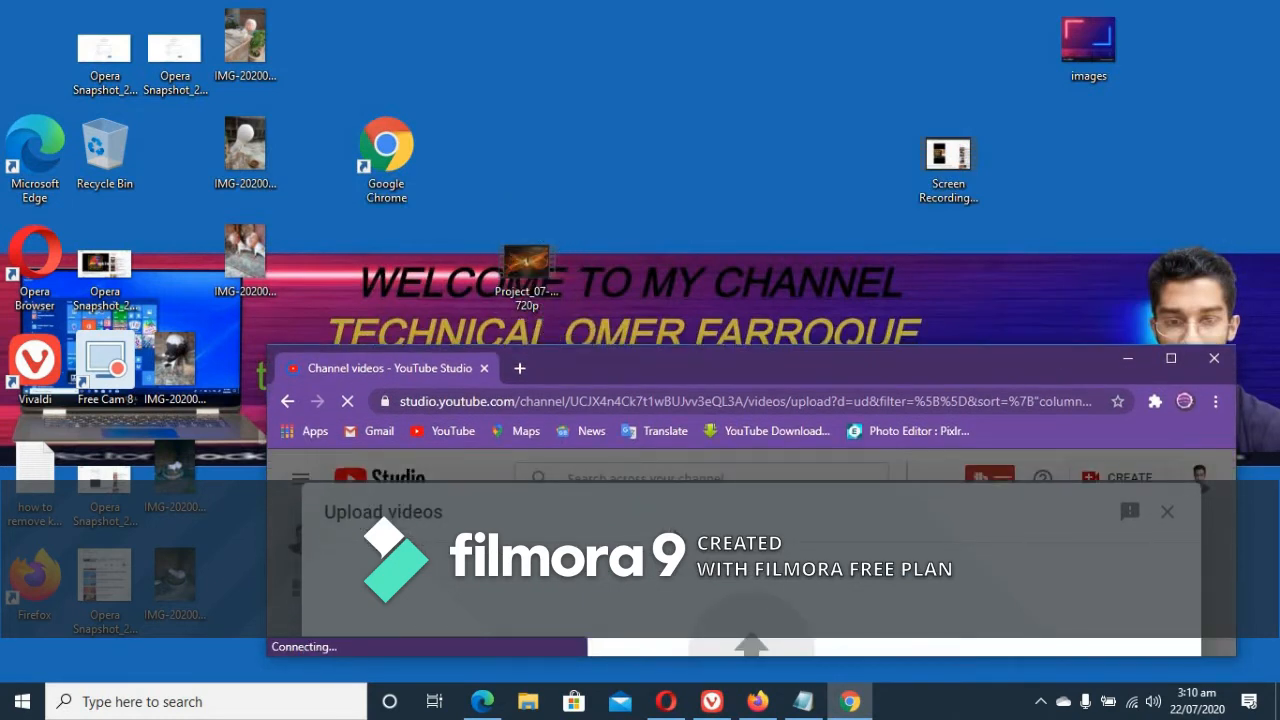
{"action": "left_click_drag", "start_coordinate": [855, 360], "coordinate": [864, 213]}
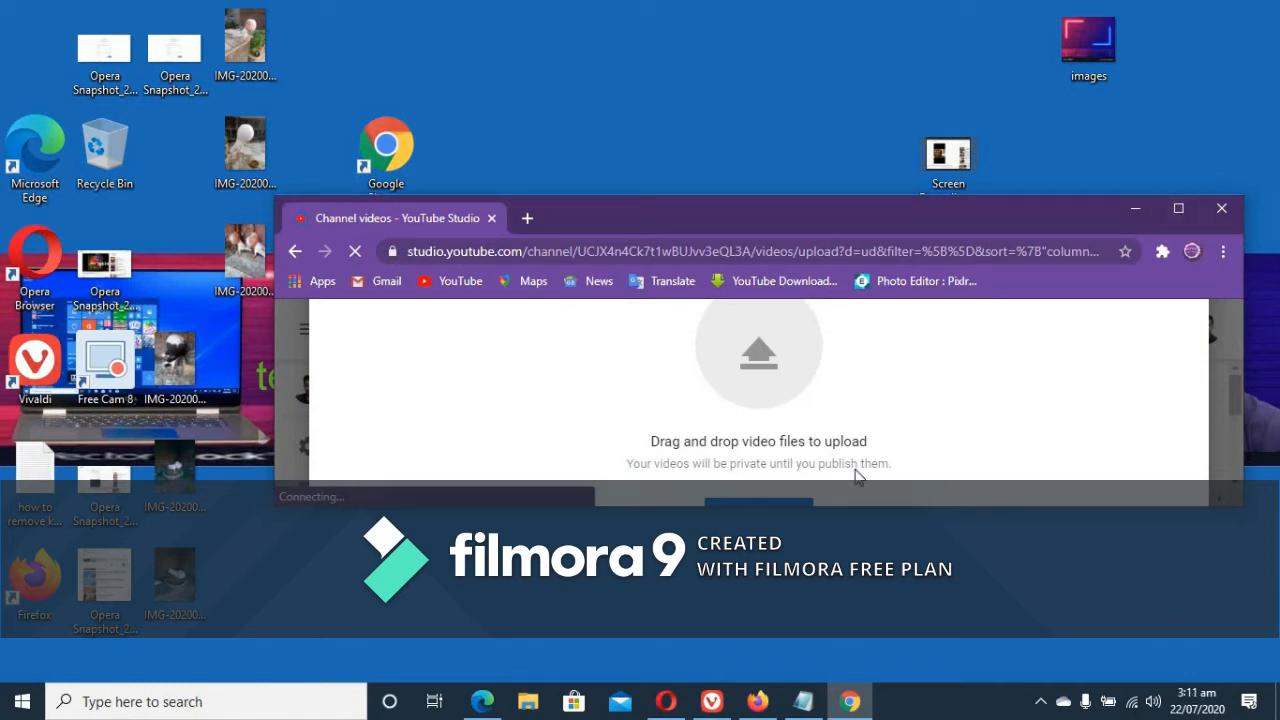
{"action": "left_click_drag", "start_coordinate": [824, 551], "coordinate": [845, 697]}
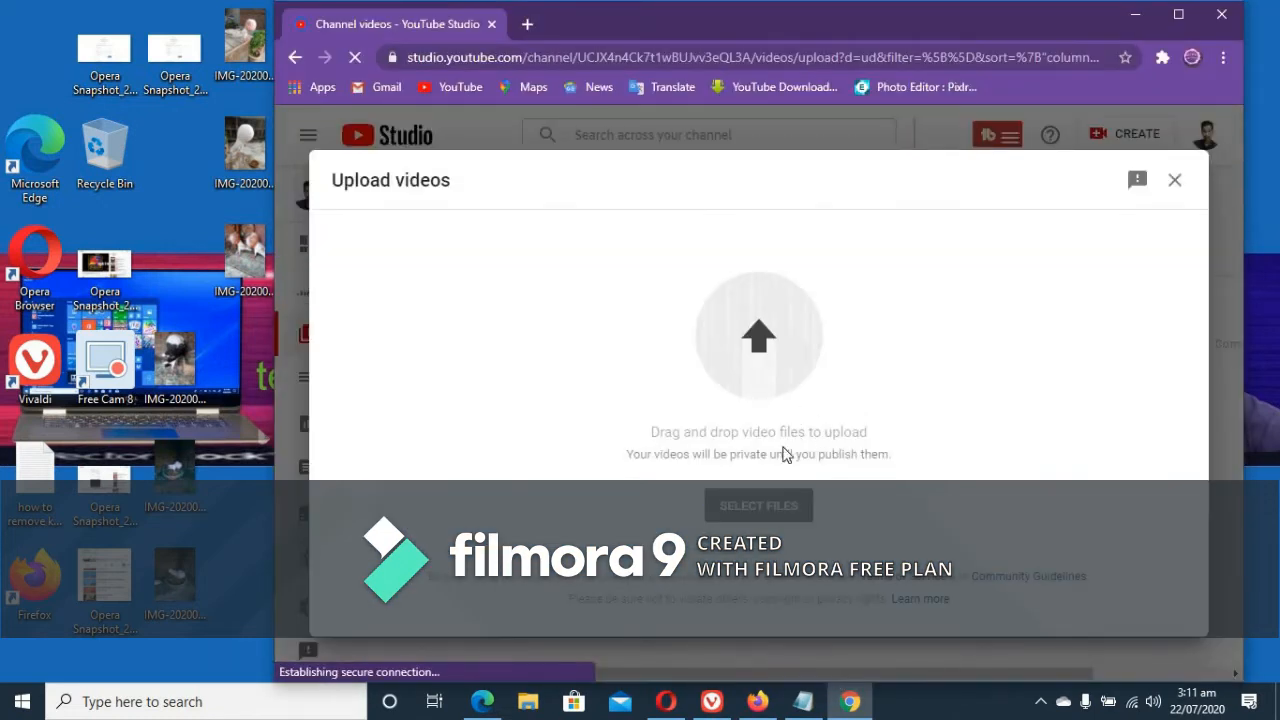
{"action": "left_click", "coordinate": [1176, 16]}
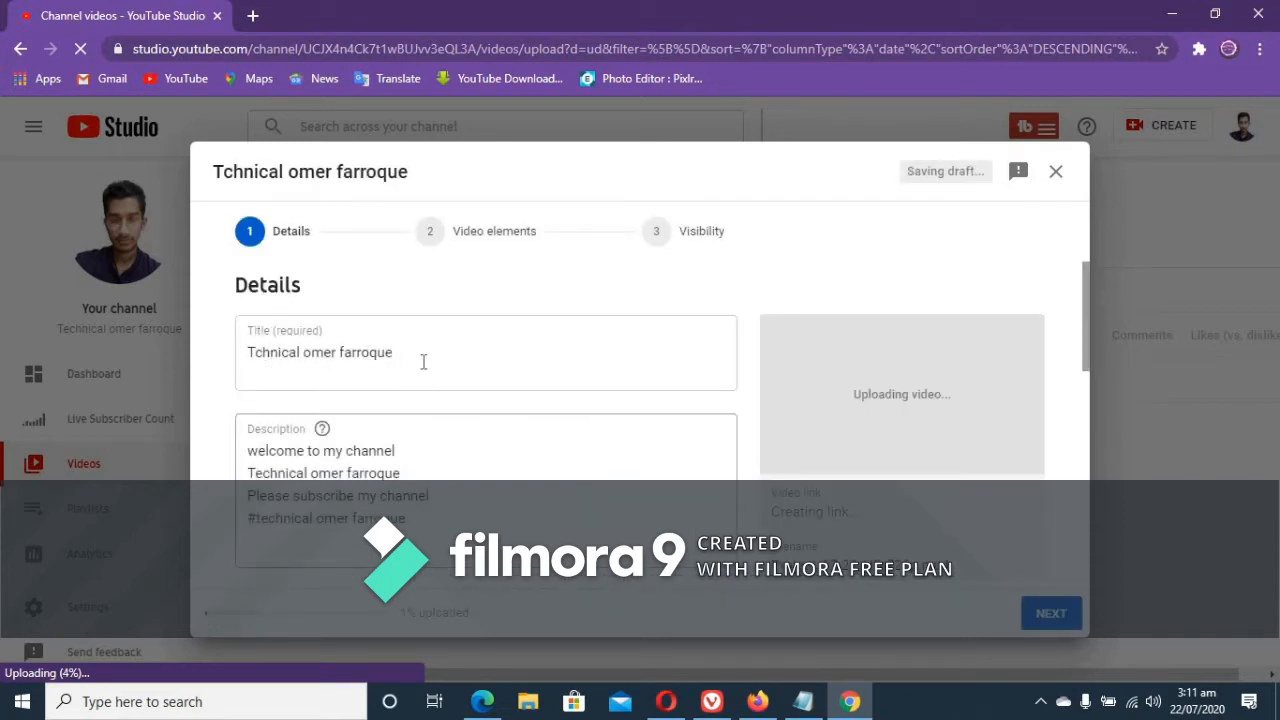
Replace the default video title with the #Title section copied from the Notepad file "how to remove kinmaster water mark"
{"action": "triple_click", "coordinate": [386, 360]}
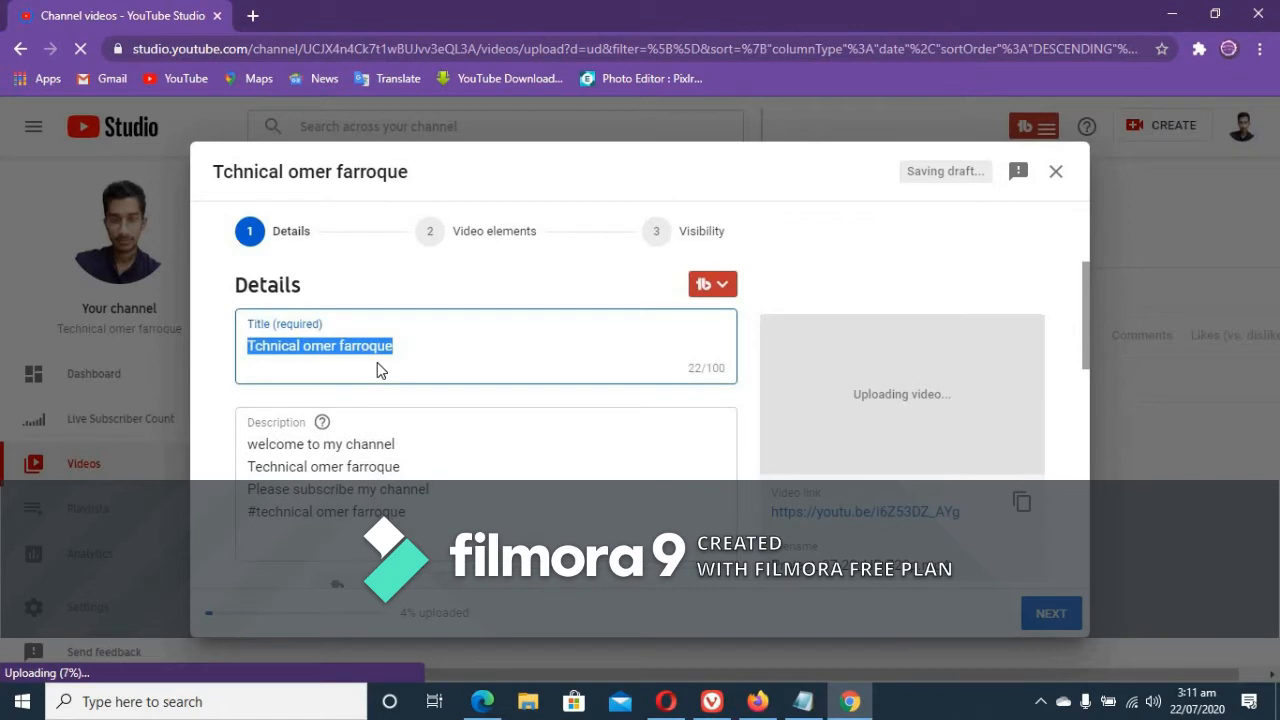
{"action": "key", "text": "BackSpace"}
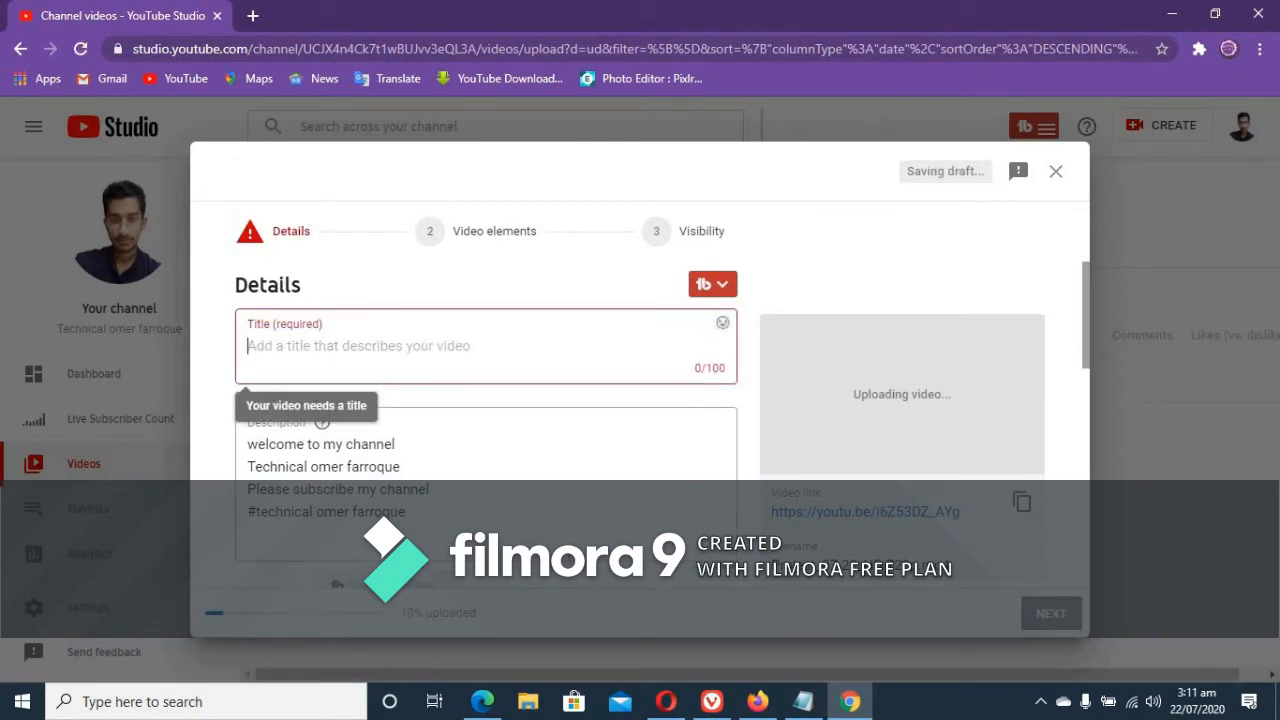
{"action": "left_click", "coordinate": [801, 702]}
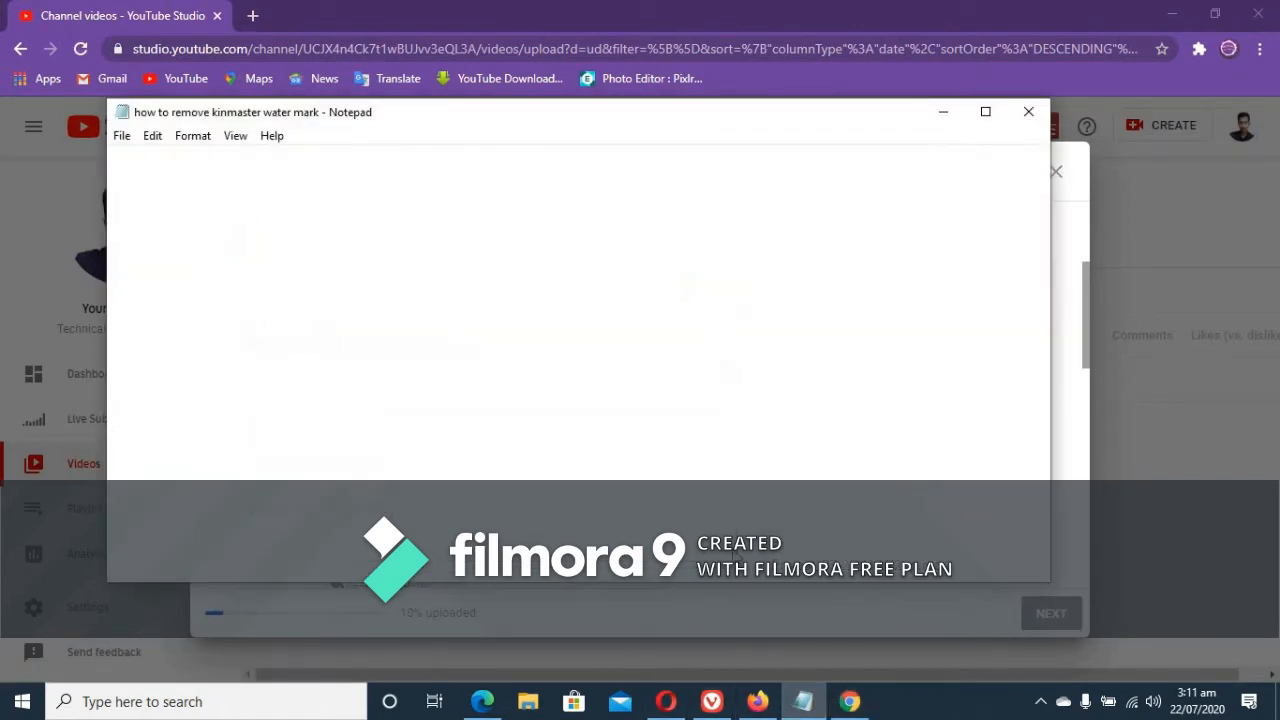
{"action": "left_click_drag", "start_coordinate": [855, 171], "coordinate": [119, 154]}
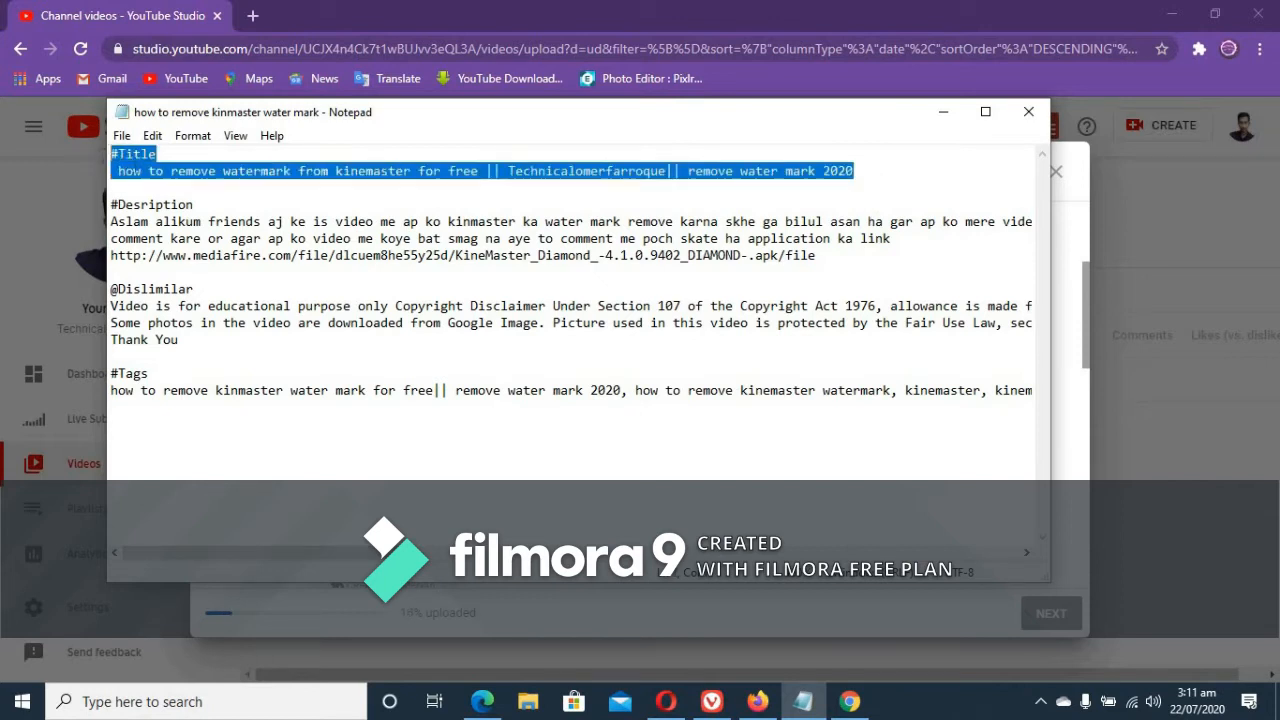
{"action": "right_click", "coordinate": [174, 160]}
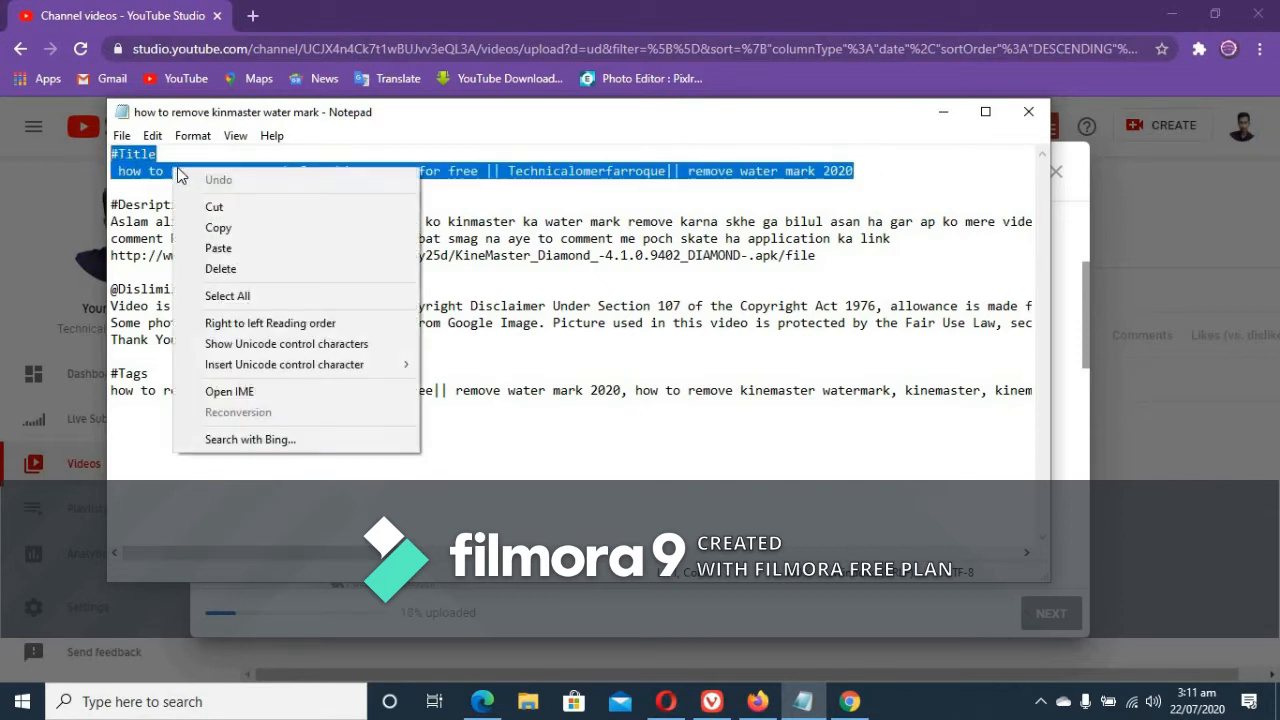
{"action": "left_click", "coordinate": [215, 232]}
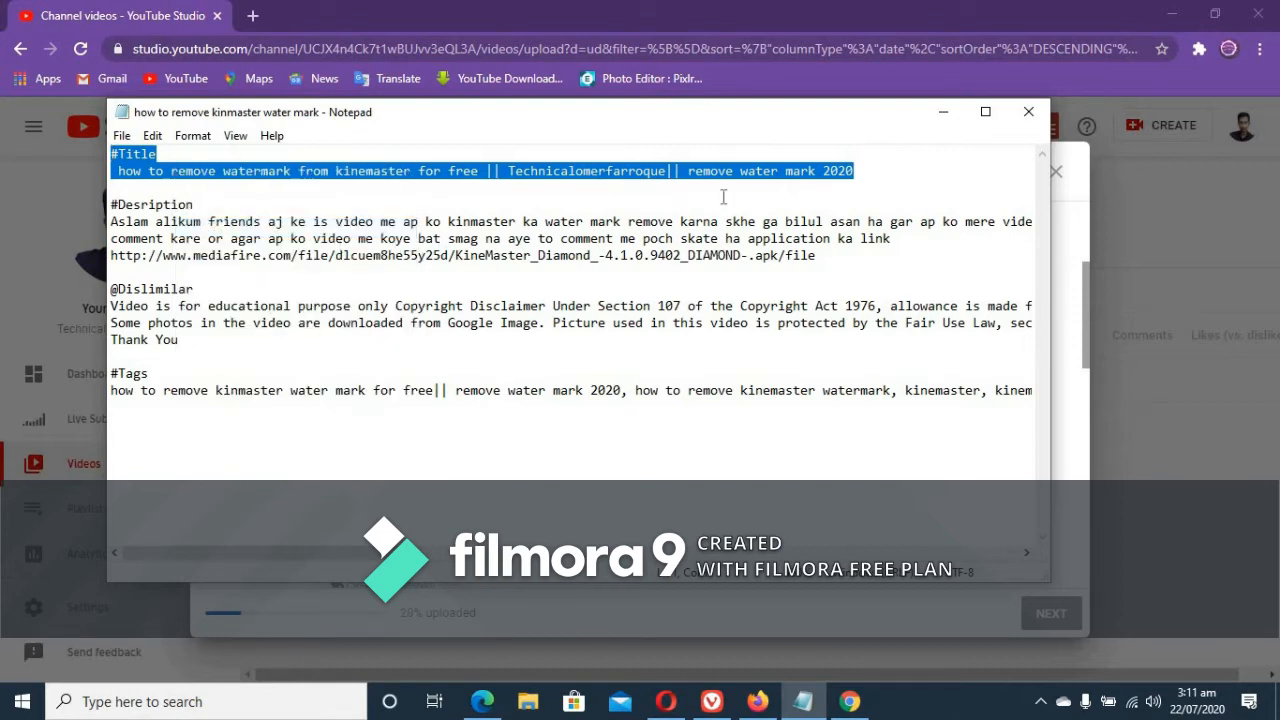
{"action": "left_click", "coordinate": [940, 111]}
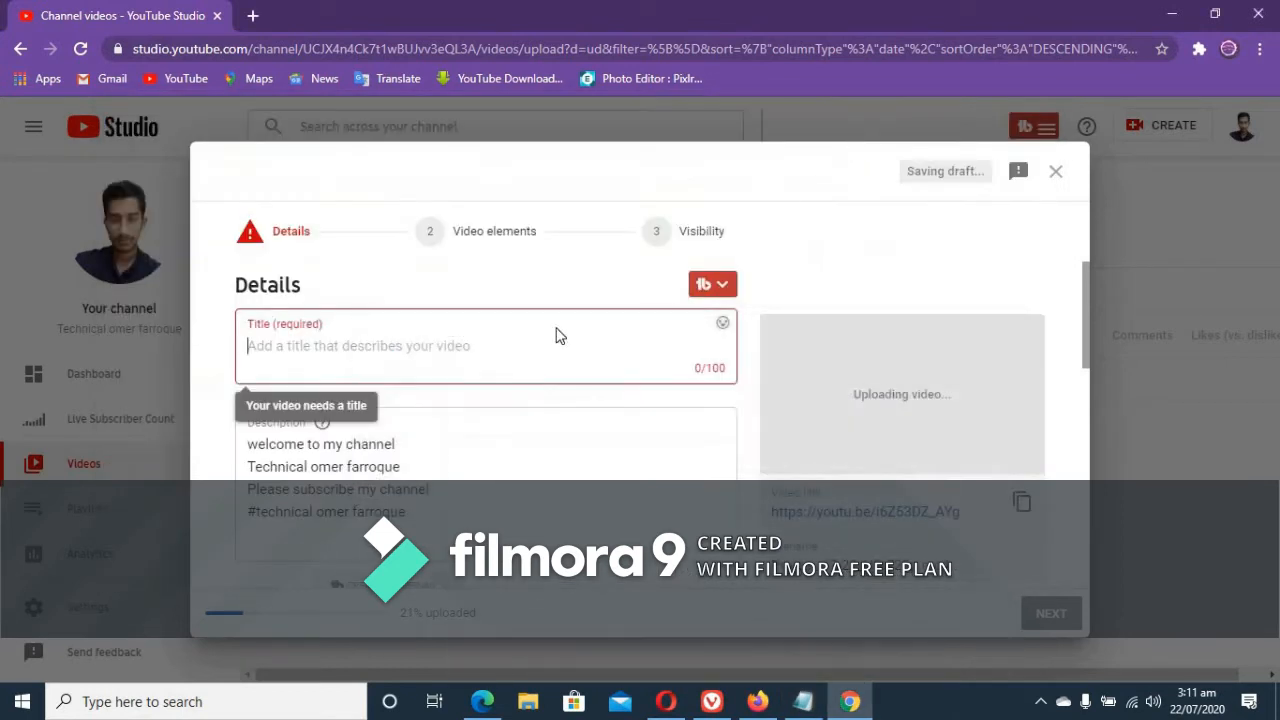
{"action": "right_click", "coordinate": [437, 348]}
{"action": "left_click", "coordinate": [475, 477]}
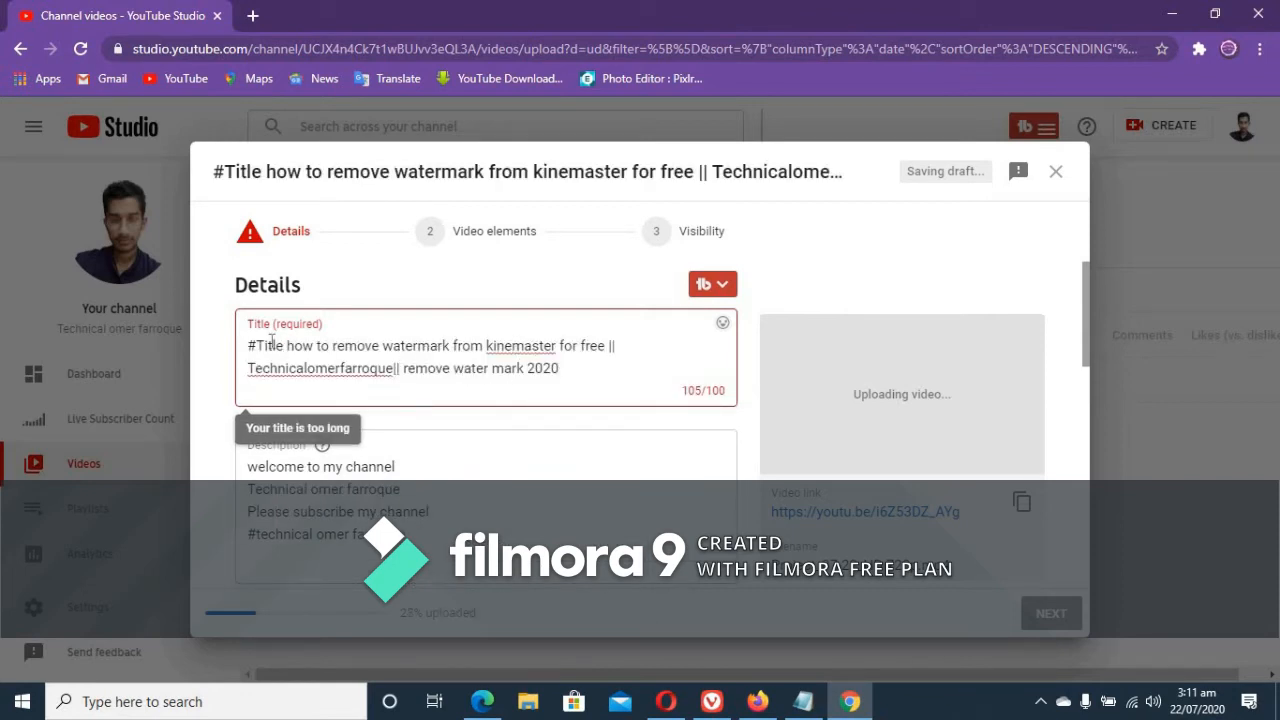
Remove the word "Title" after the hash sign at the start of the video title
{"action": "key", "text": "BackSpace"}
{"action": "key", "text": "BackSpace"}
{"action": "key", "text": "BackSpace"}
{"action": "key", "text": "BackSpace"}
{"action": "key", "text": "BackSpace"}
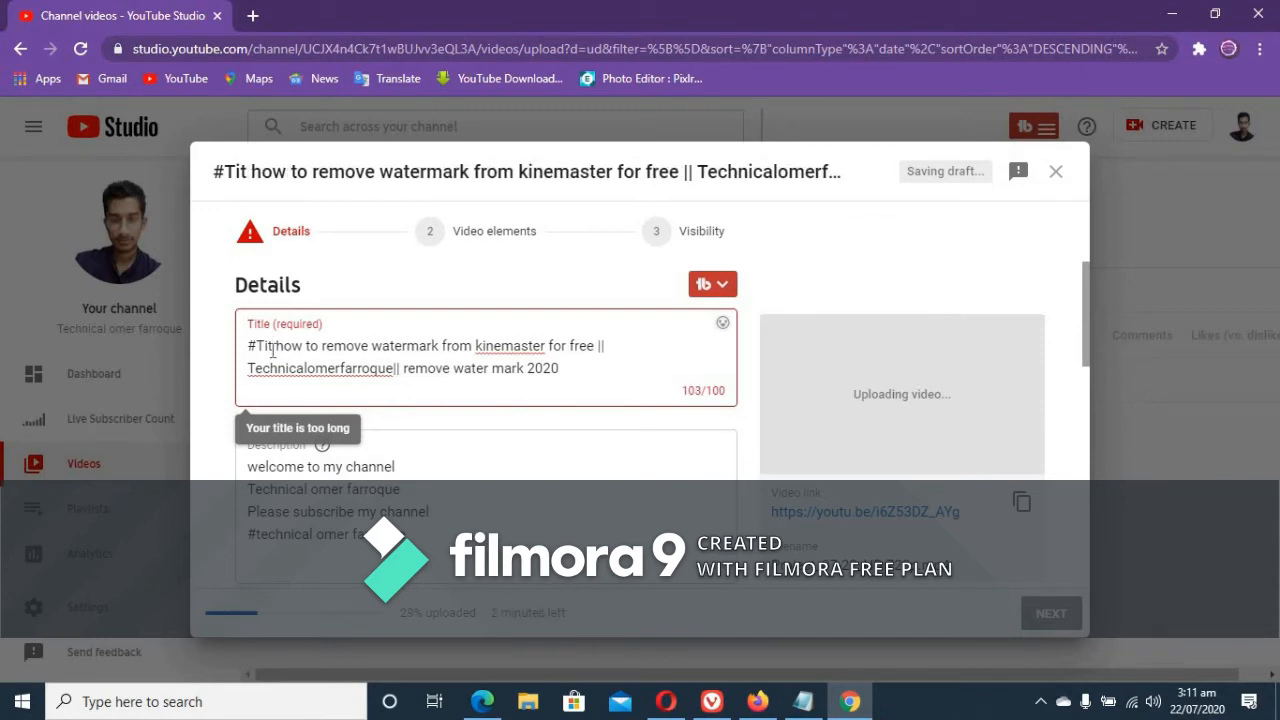
Delete all the default text from the video description
{"action": "triple_click", "coordinate": [438, 471]}
{"action": "key", "text": "BackSpace"}
{"action": "left_click", "coordinate": [438, 540]}
{"action": "key", "text": "shift+Left"}
{"action": "key", "text": "shift+Left"}
{"action": "key", "text": "shift+Left"}
{"action": "key", "text": "shift+Left"}
{"action": "key", "text": "shift+Left"}
{"action": "key", "text": "shift+Left"}
{"action": "key", "text": "shift+Left"}
{"action": "key", "text": "shift+Left"}
{"action": "key", "text": "shift+Left"}
{"action": "key", "text": "shift+Left"}
{"action": "key", "text": "shift+Left"}
{"action": "key", "text": "shift+Left"}
{"action": "key", "text": "shift+Left"}
{"action": "key", "text": "shift+Left"}
{"action": "key", "text": "shift+Left"}
{"action": "key", "text": "shift+Left"}
{"action": "key", "text": "shift+Left"}
{"action": "key", "text": "shift+Left"}
{"action": "key", "text": "shift+Left"}
{"action": "key", "text": "shift+Left"}
{"action": "key", "text": "BackSpace"}
{"action": "key", "text": "ctrl+a"}
{"action": "key", "text": "BackSpace"}
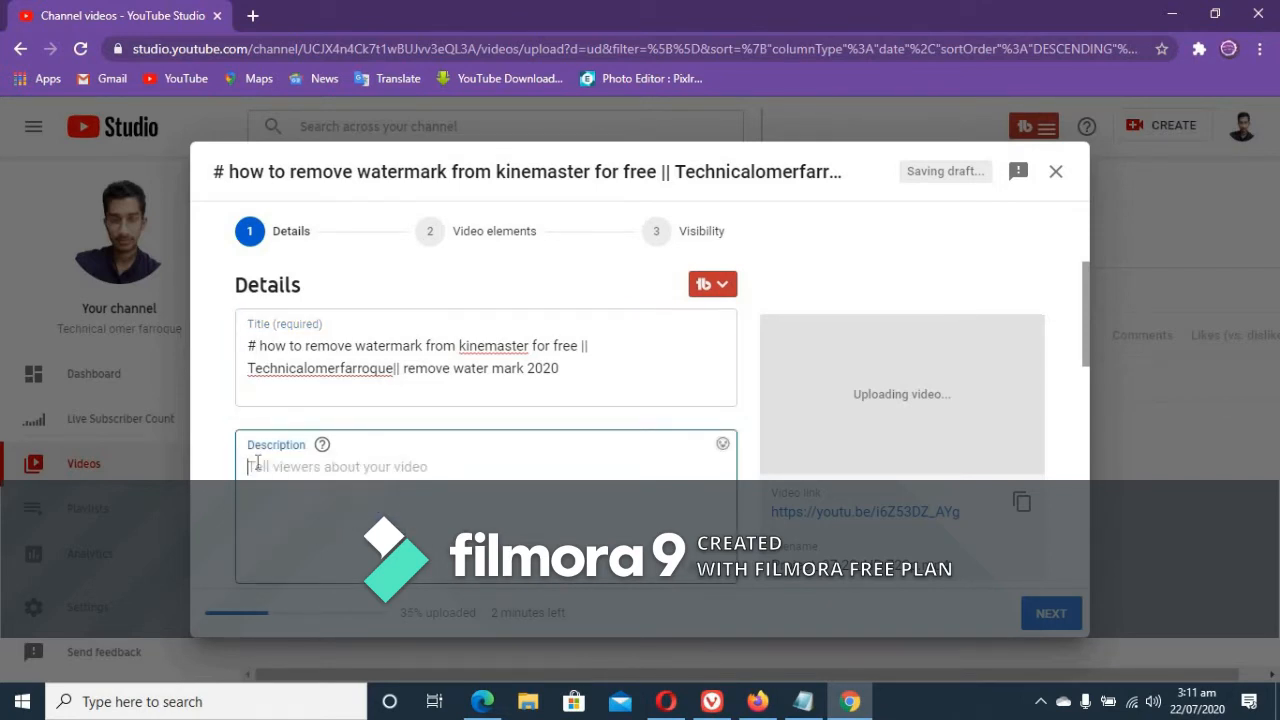
{"action": "left_click", "coordinate": [803, 701]}
{"action": "left_click_drag", "start_coordinate": [111, 204], "coordinate": [267, 335]}
{"action": "right_click", "coordinate": [284, 316]}
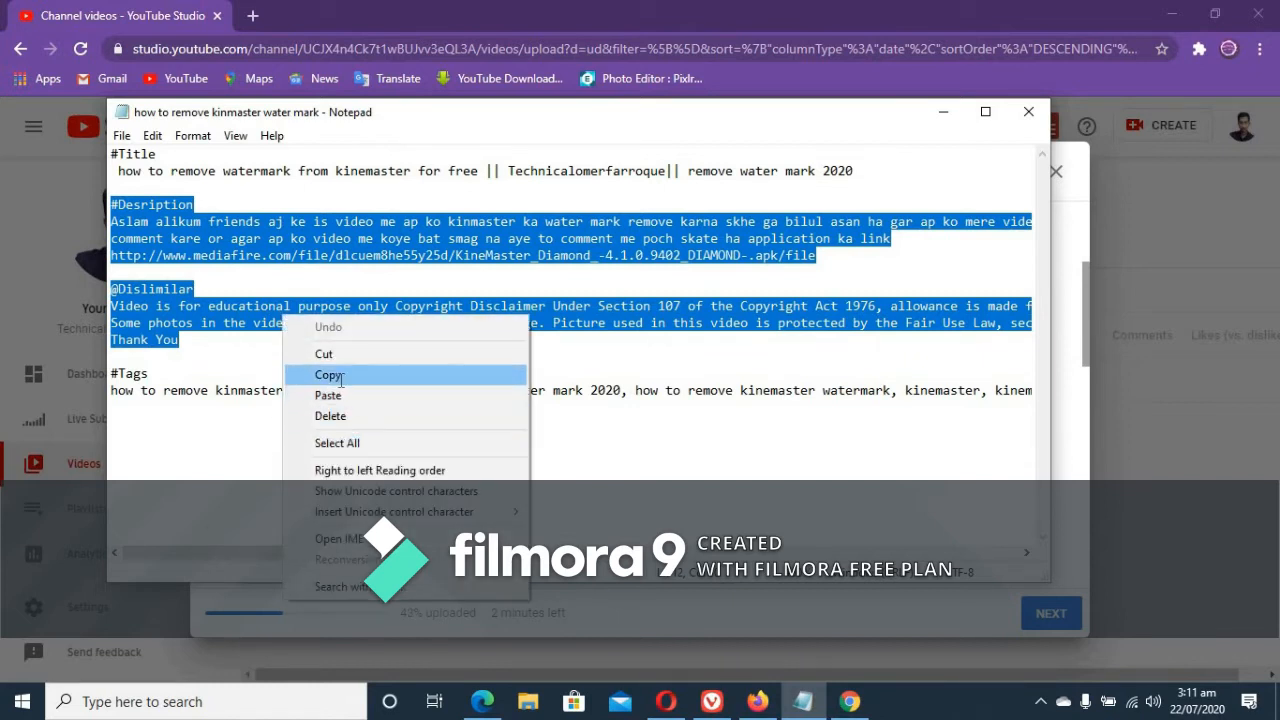
{"action": "left_click", "coordinate": [333, 375]}
{"action": "left_click", "coordinate": [848, 705]}
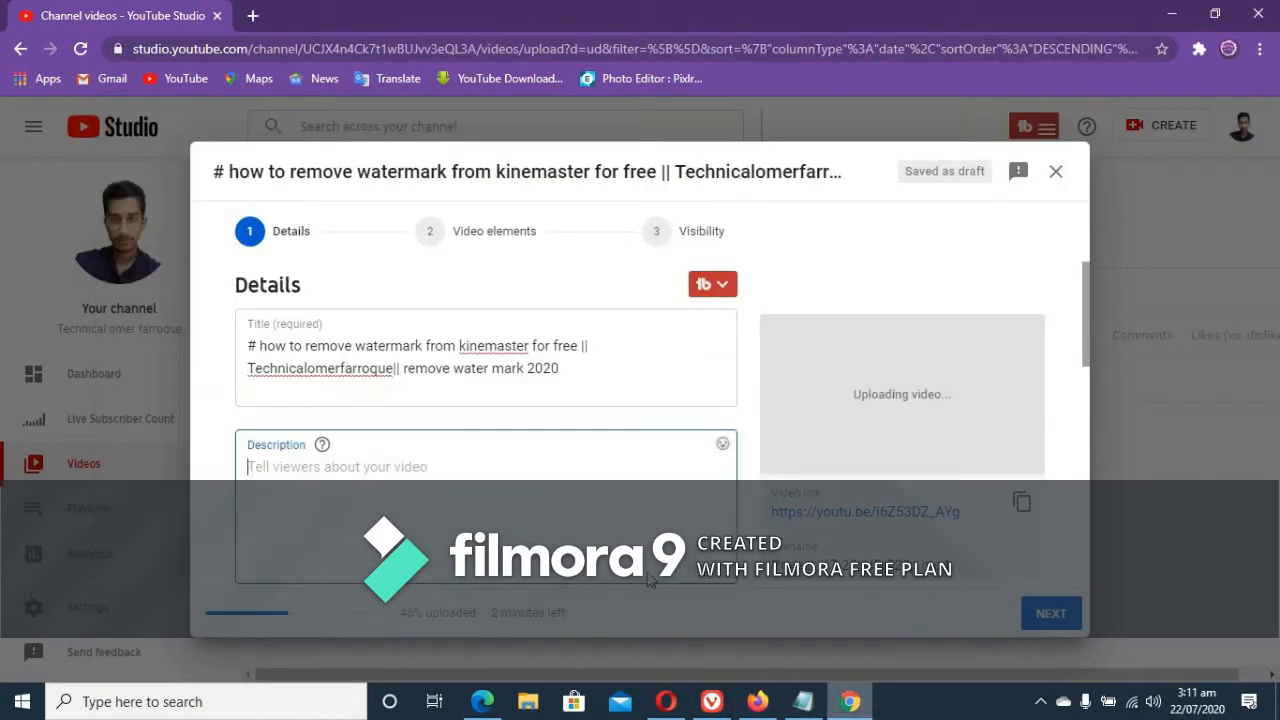
{"action": "right_click", "coordinate": [395, 480]}
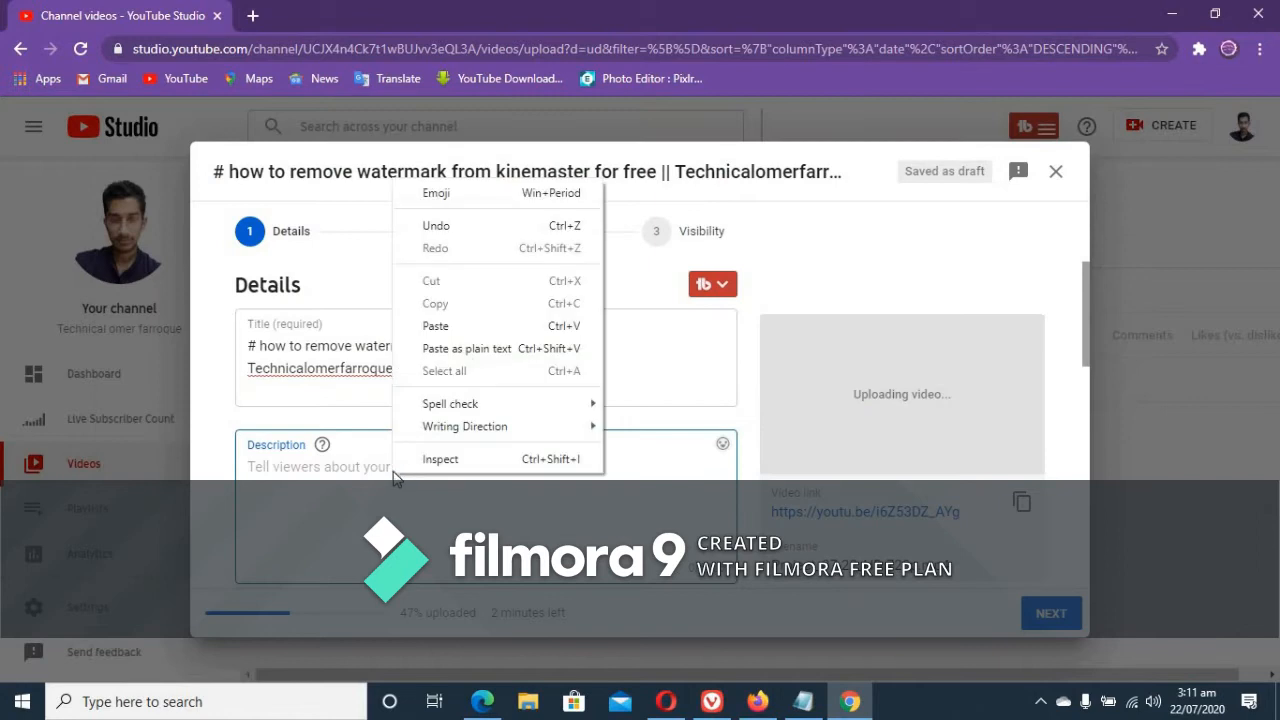
{"action": "left_click", "coordinate": [435, 326]}
Review the pasted description and the thumbnail, playlist and audience sections of the video details
{"action": "scroll", "coordinate": [460, 520], "scroll_direction": "down", "scroll_amount": 10}
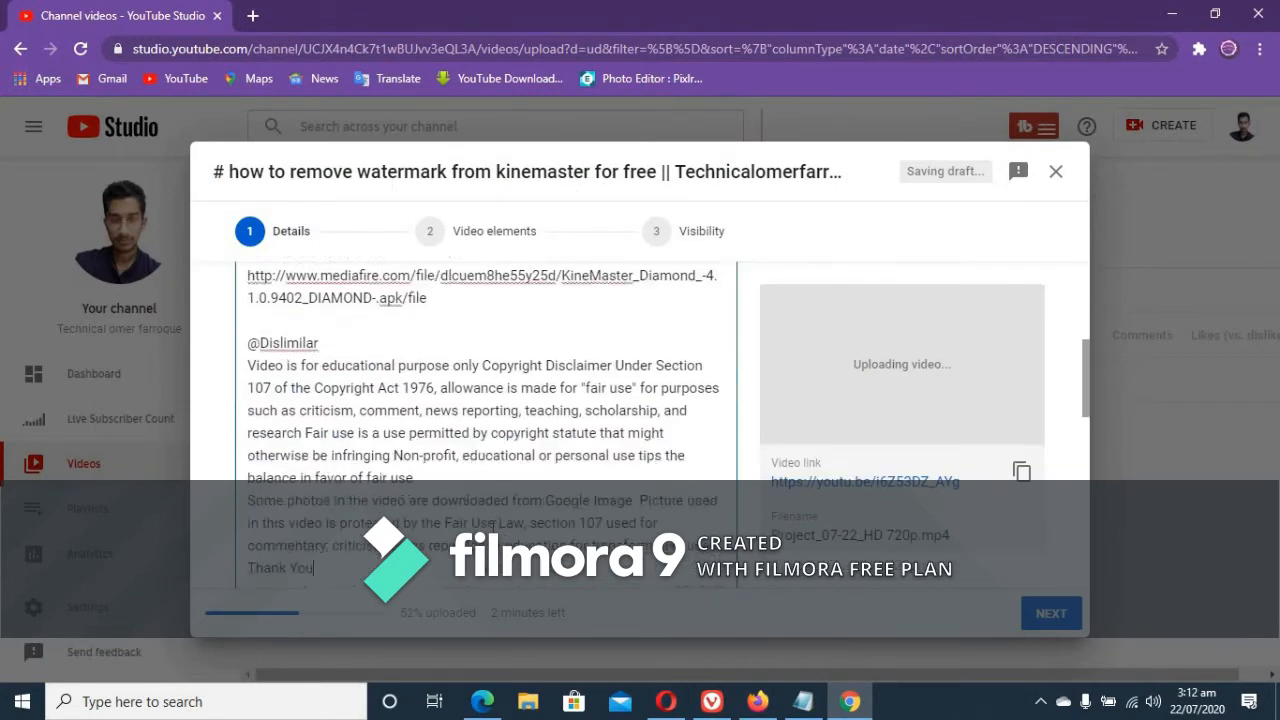
{"action": "scroll", "coordinate": [424, 518], "scroll_direction": "up", "scroll_amount": 6}
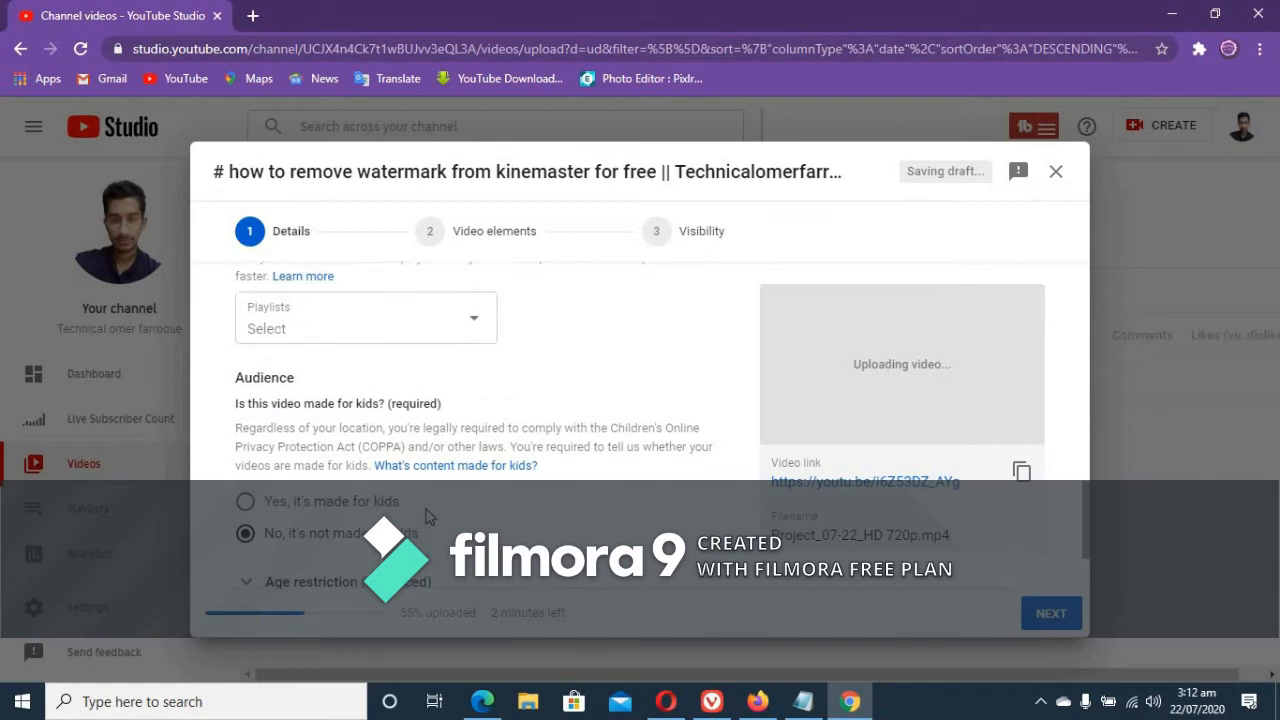
{"action": "scroll", "coordinate": [300, 514], "scroll_direction": "down", "scroll_amount": 1}
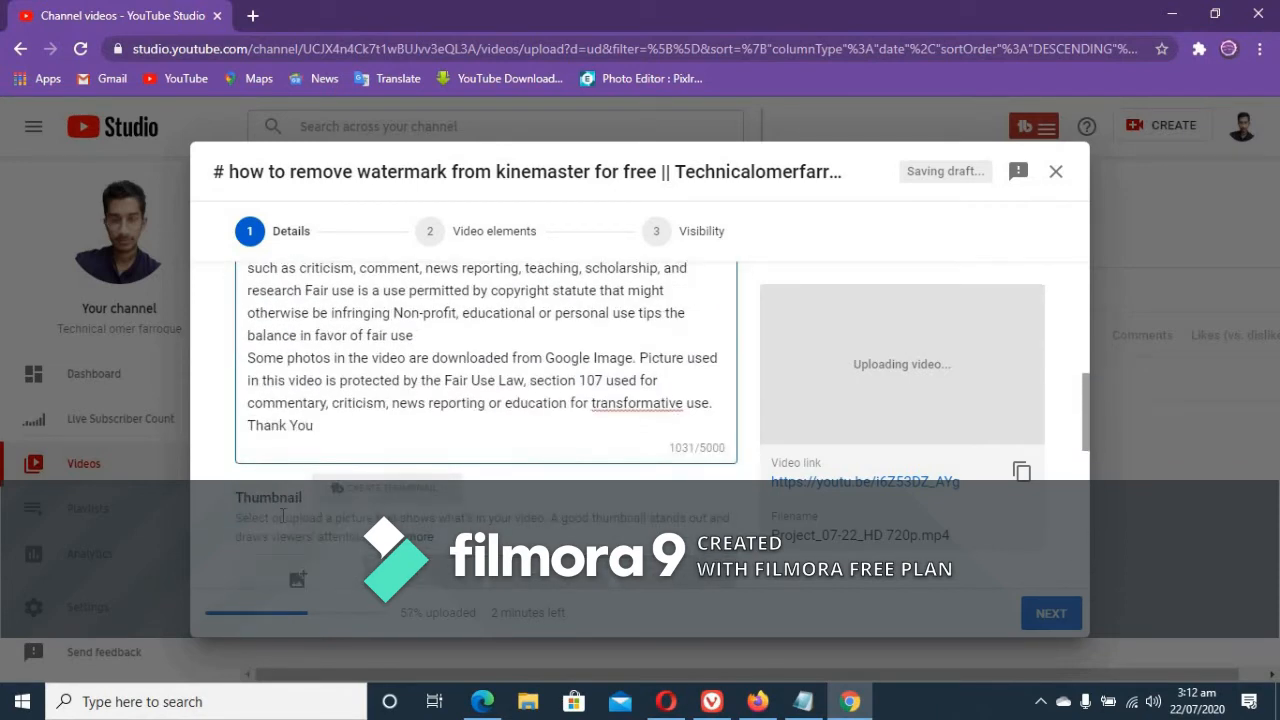
{"action": "scroll", "coordinate": [337, 428], "scroll_direction": "up", "scroll_amount": 4}
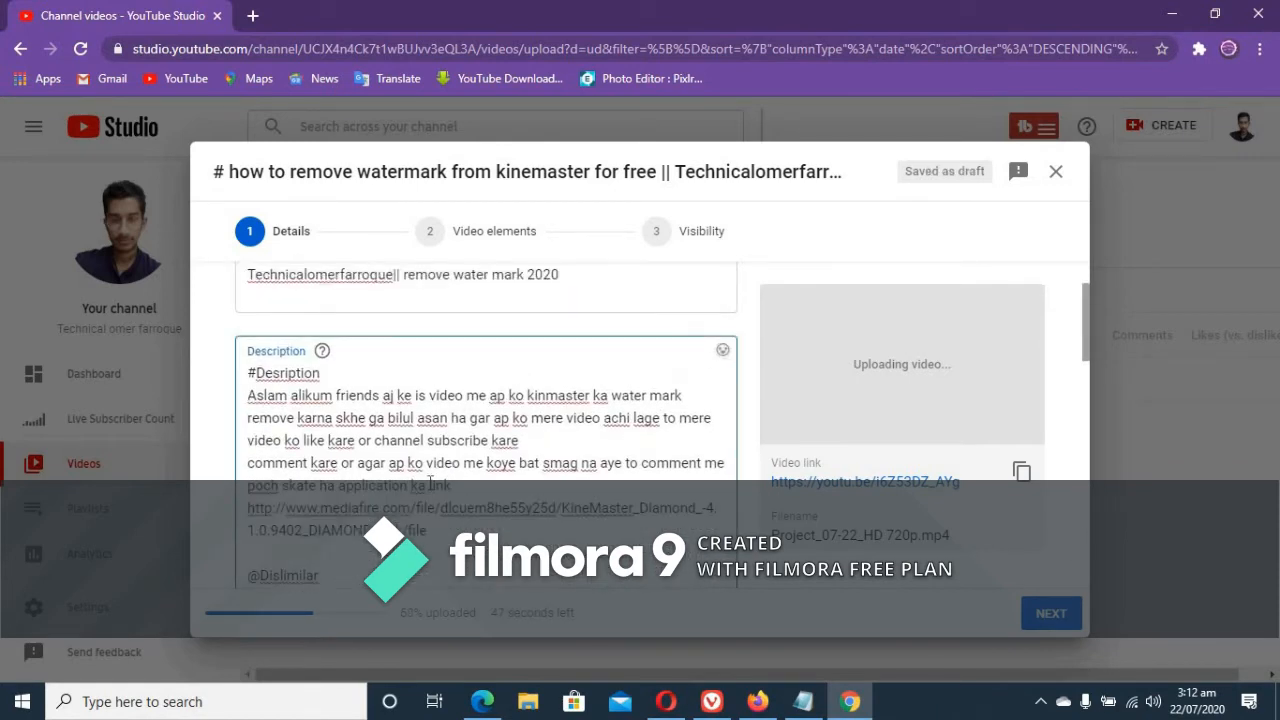
{"action": "scroll", "coordinate": [399, 474], "scroll_direction": "down", "scroll_amount": 1}
{"action": "scroll", "coordinate": [399, 474], "scroll_direction": "down", "scroll_amount": 4}
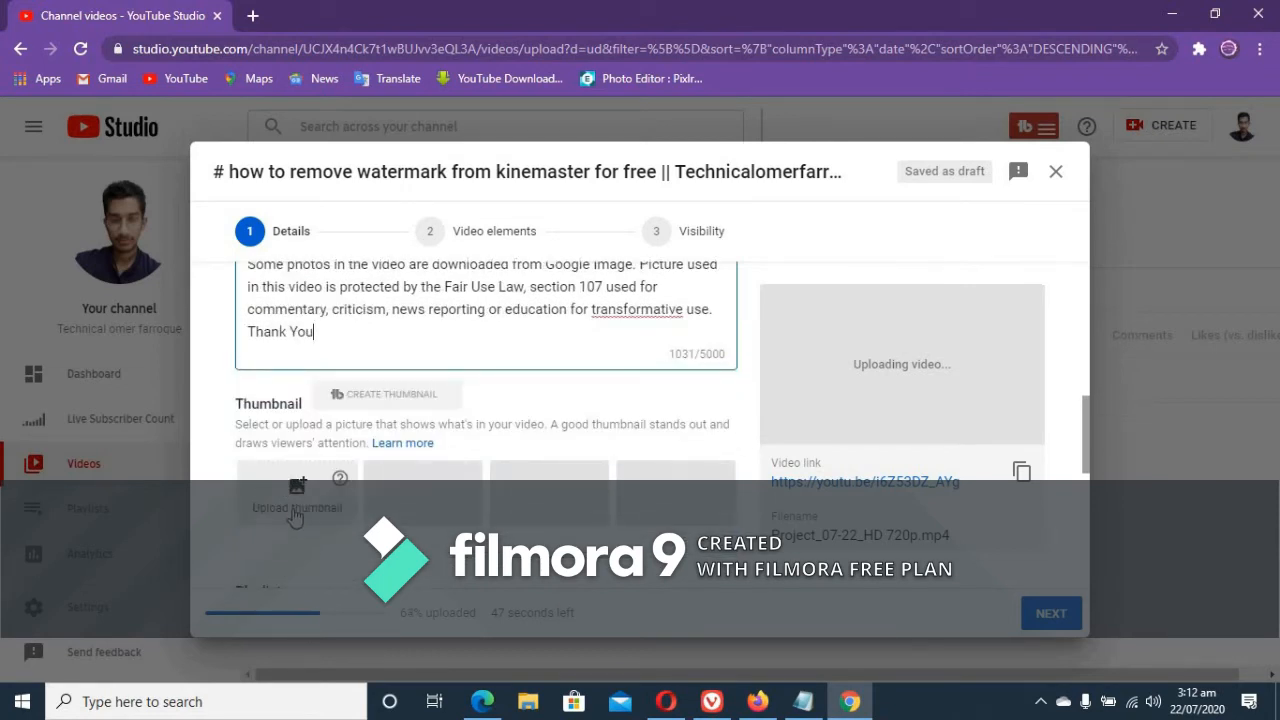
{"action": "scroll", "coordinate": [297, 512], "scroll_direction": "down", "scroll_amount": 2}
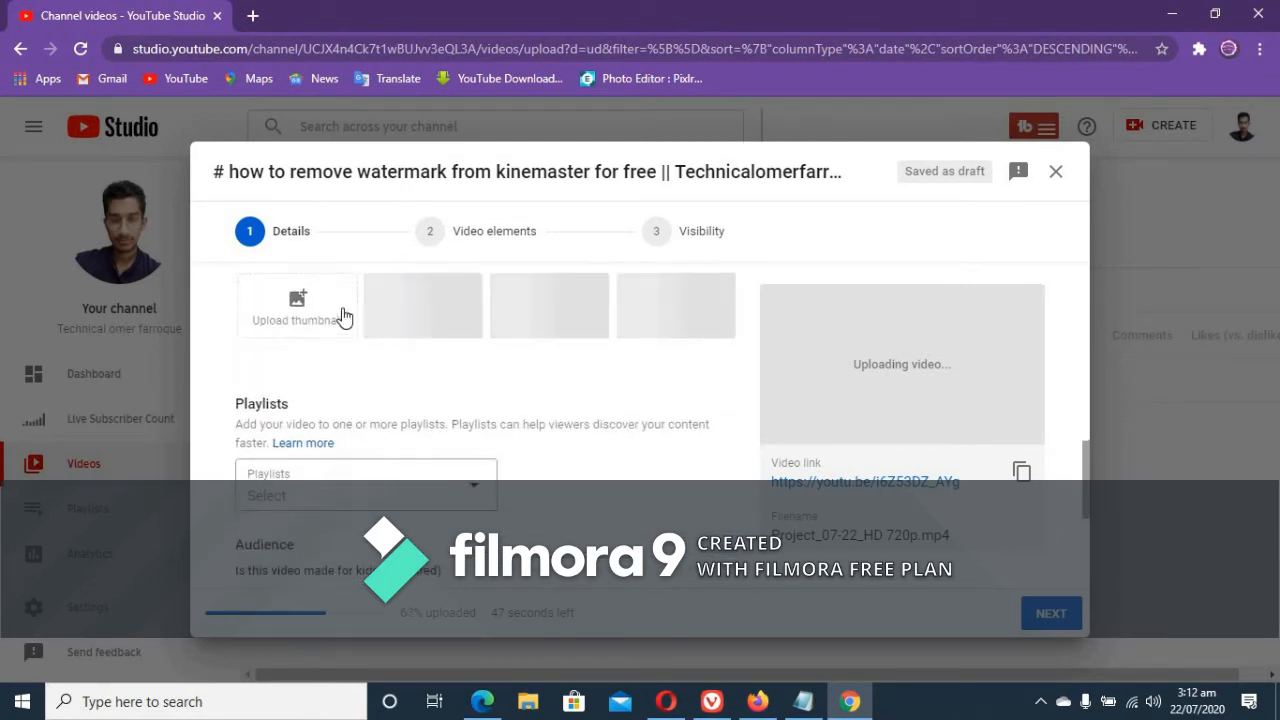
{"action": "left_click", "coordinate": [323, 338]}
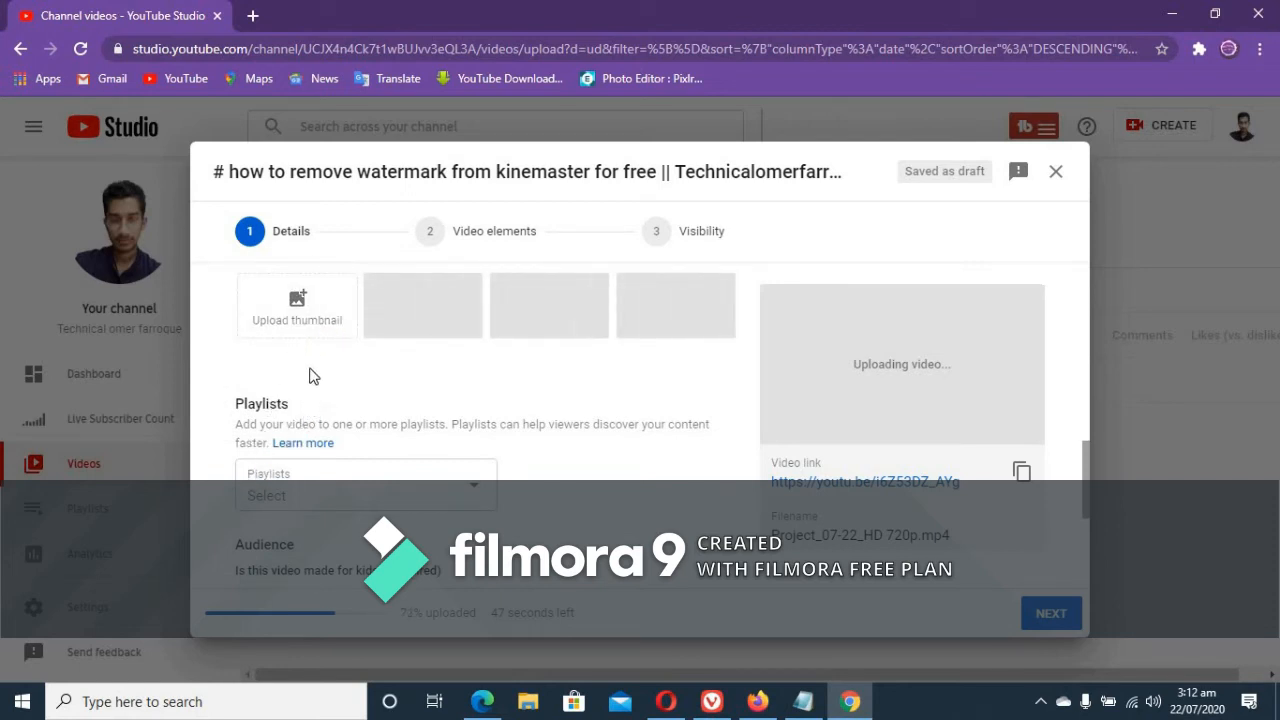
{"action": "left_click", "coordinate": [300, 324]}
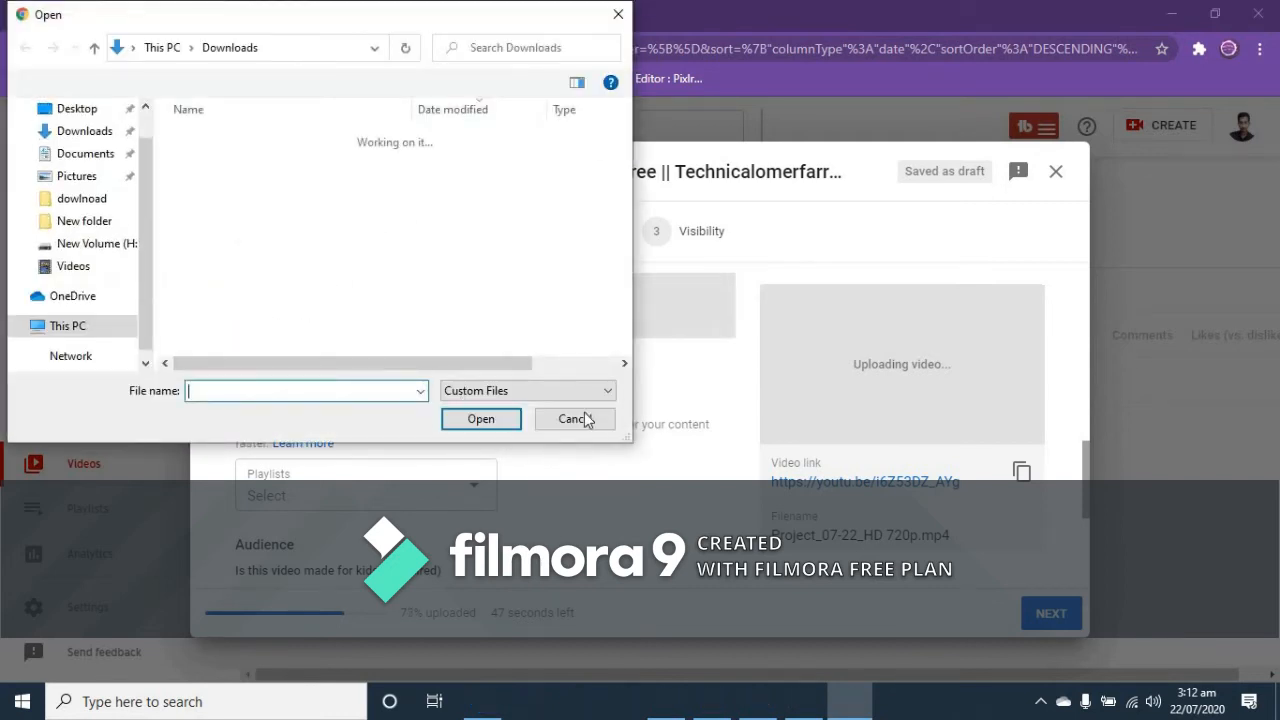
{"action": "left_click", "coordinate": [576, 419]}
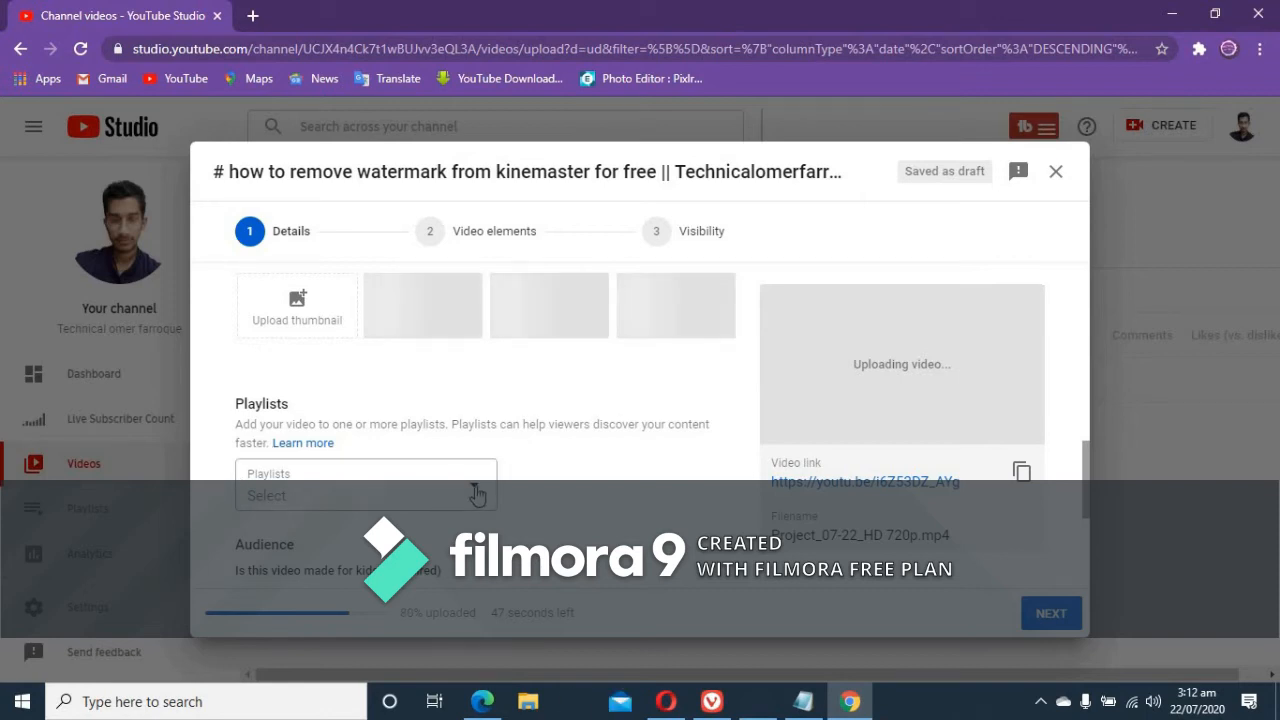
Create a new public playlist titled "kinmaster" and assign it to the video
{"action": "left_click", "coordinate": [475, 493]}
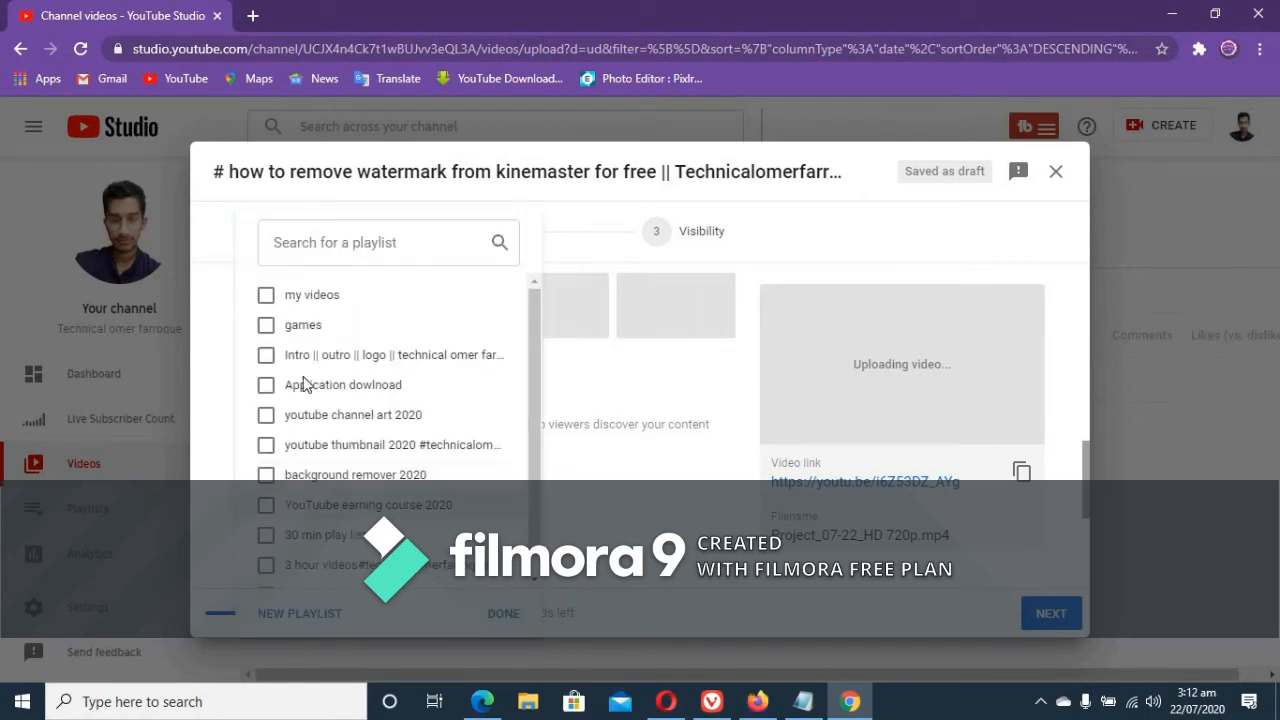
{"action": "scroll", "coordinate": [380, 375], "scroll_direction": "down", "scroll_amount": 1}
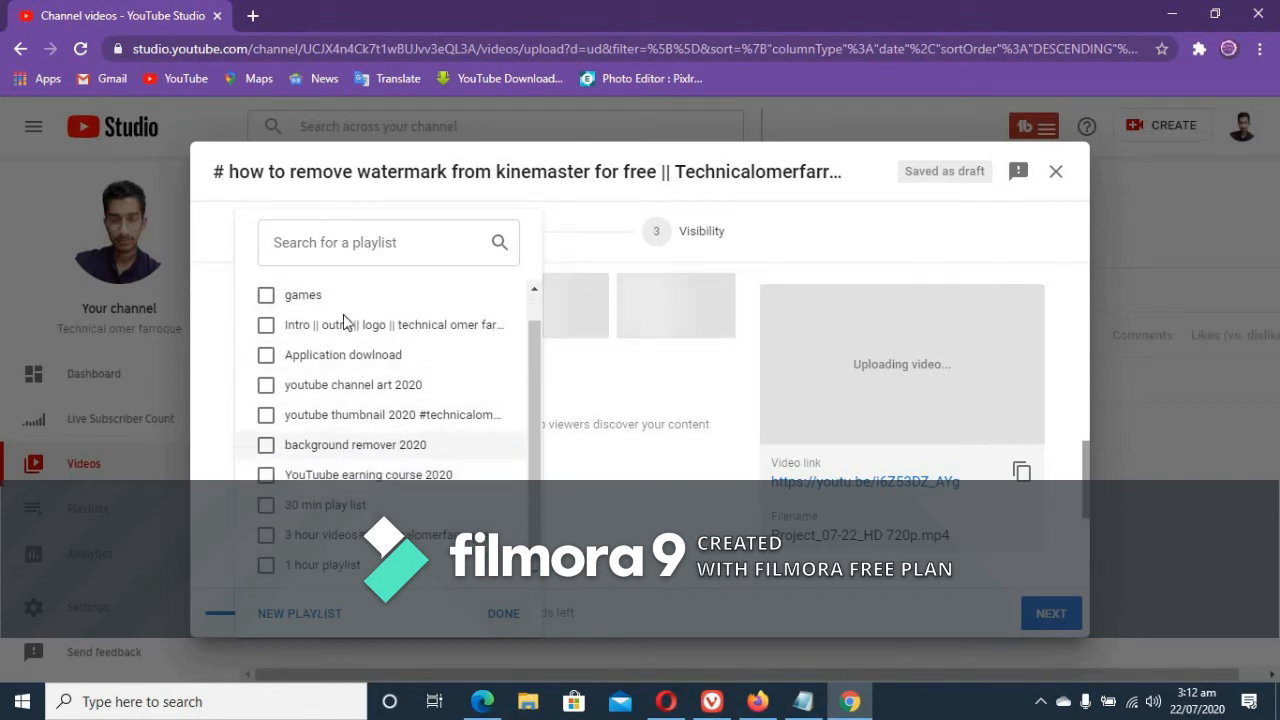
{"action": "left_click", "coordinate": [276, 616]}
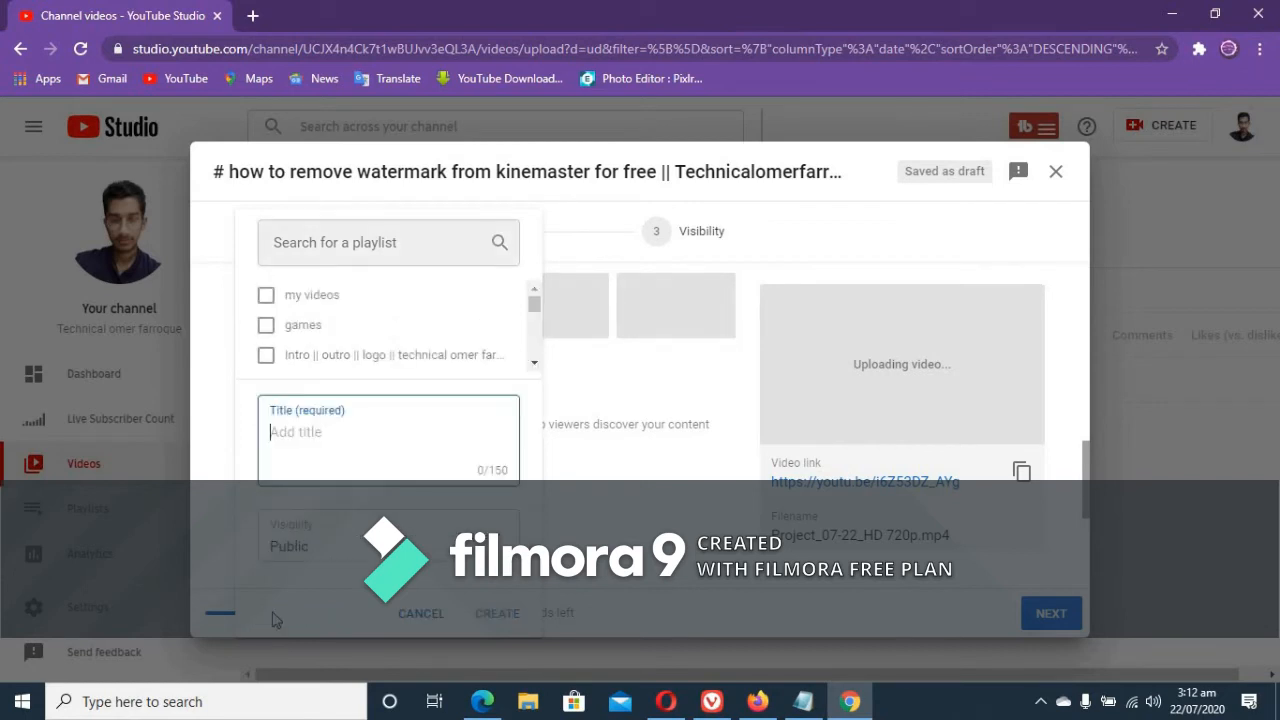
{"action": "type", "text": "kinmaster"}
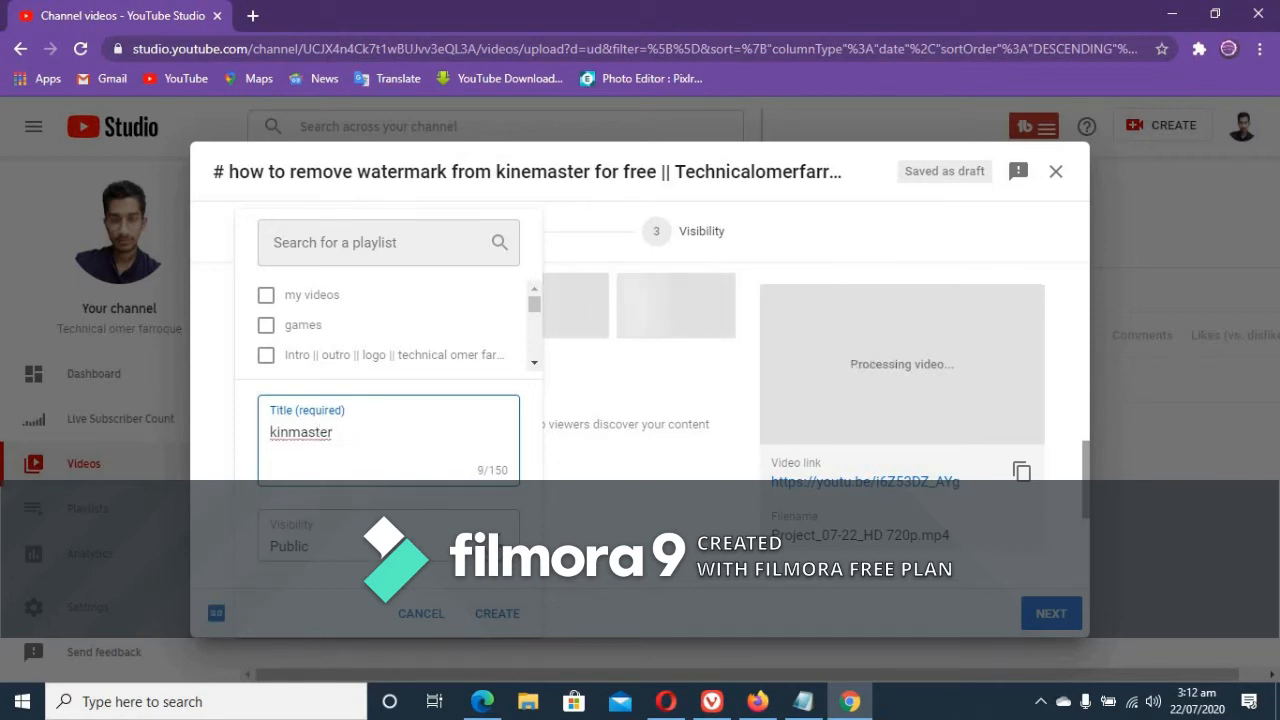
{"action": "left_click", "coordinate": [602, 566]}
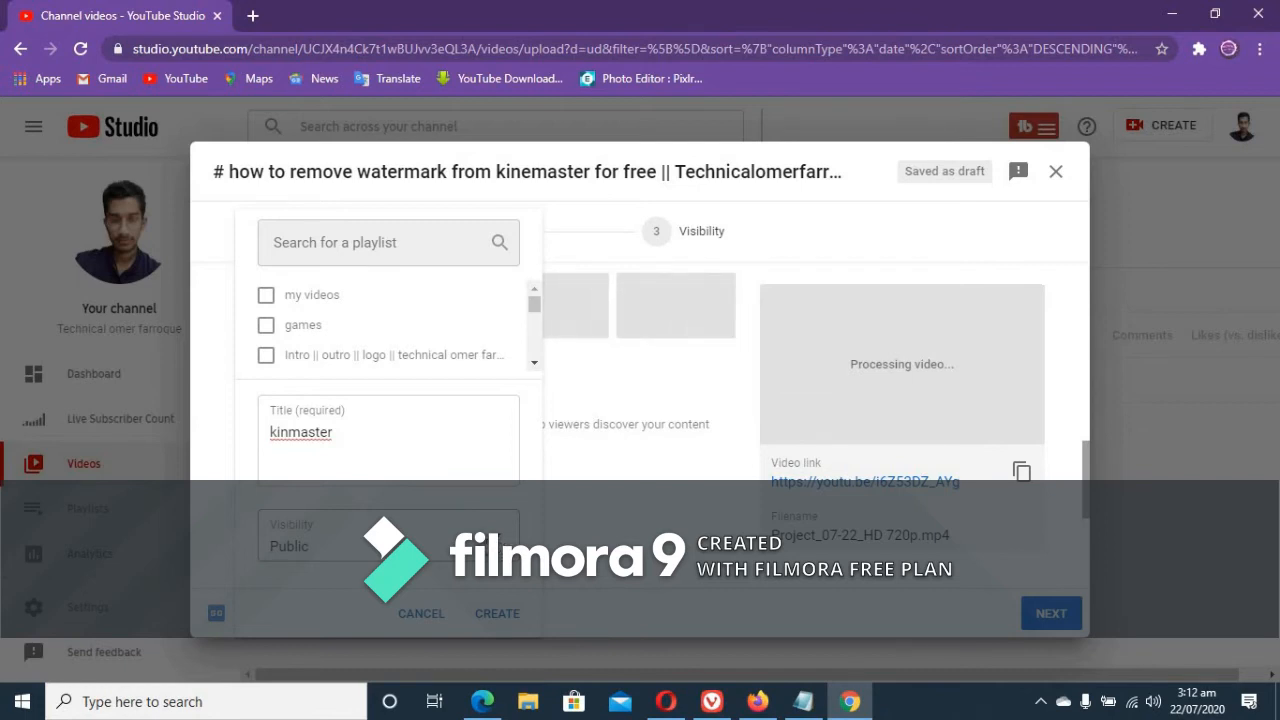
{"action": "left_click", "coordinate": [496, 615]}
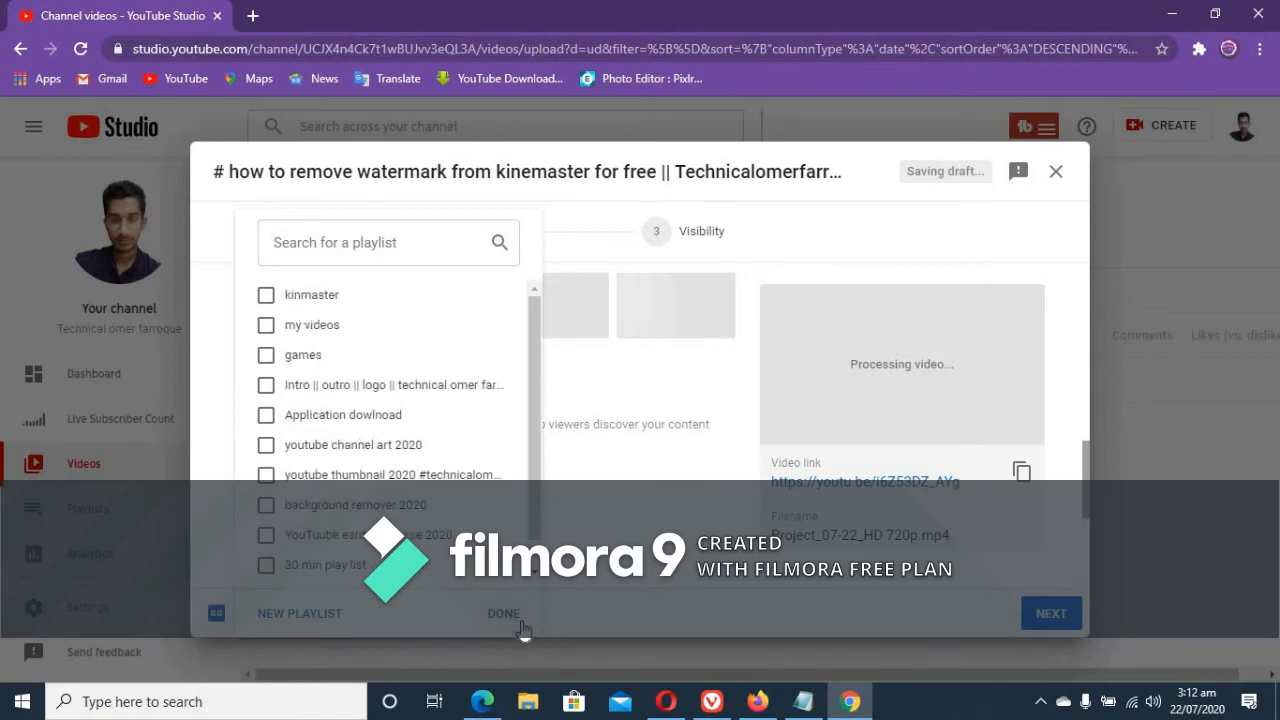
{"action": "left_click", "coordinate": [500, 616]}
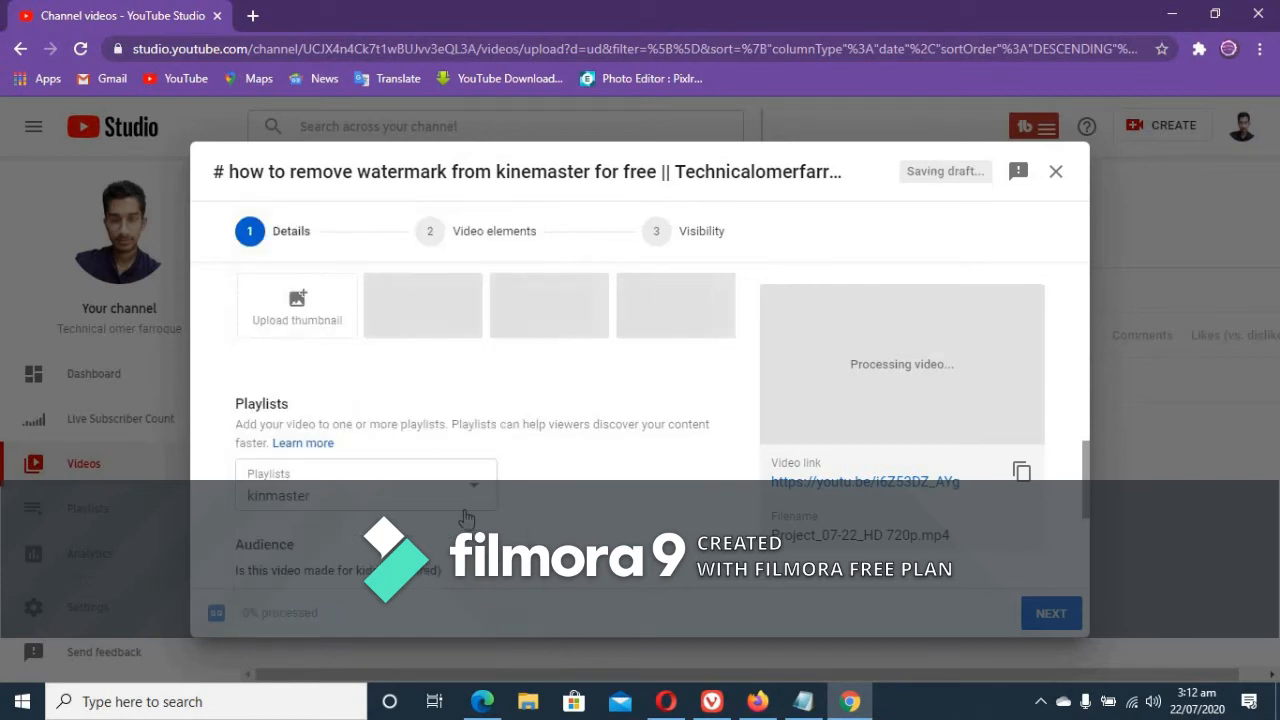
Expand the additional video options and copy the #Tags section from the Notepad file into the video's tags
{"action": "scroll", "coordinate": [370, 498], "scroll_direction": "down", "scroll_amount": 3}
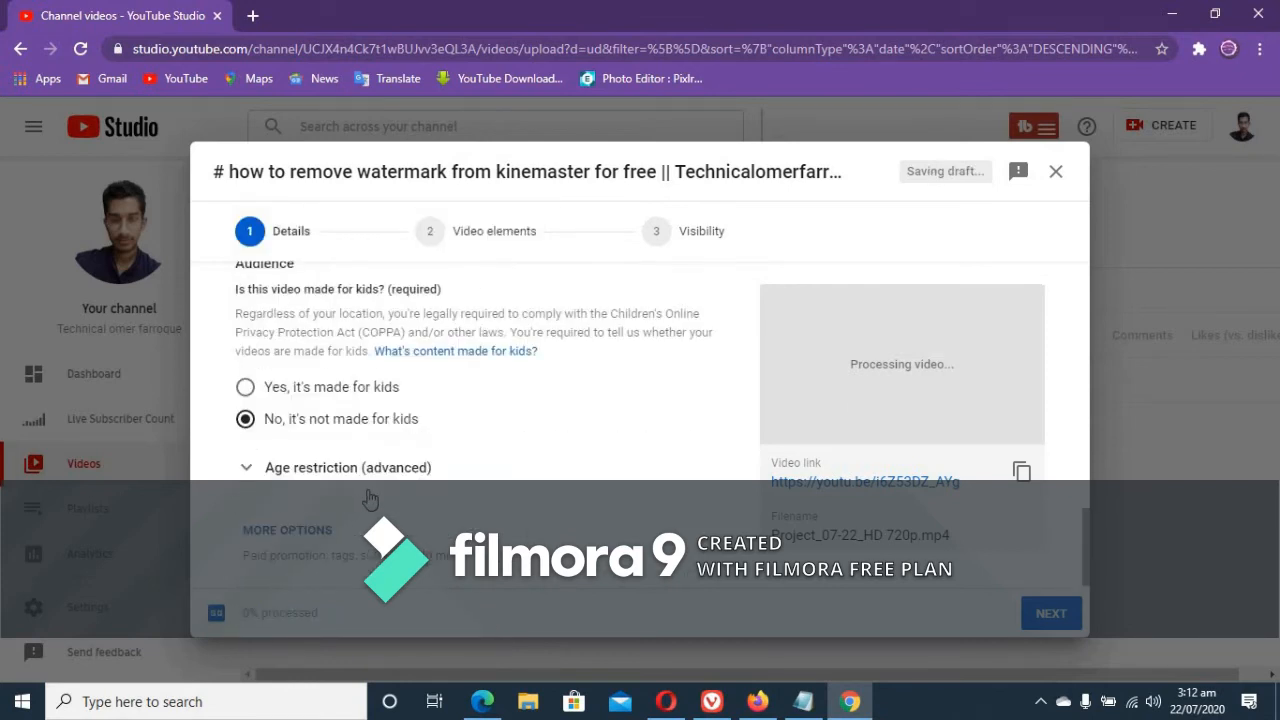
{"action": "left_click", "coordinate": [280, 538]}
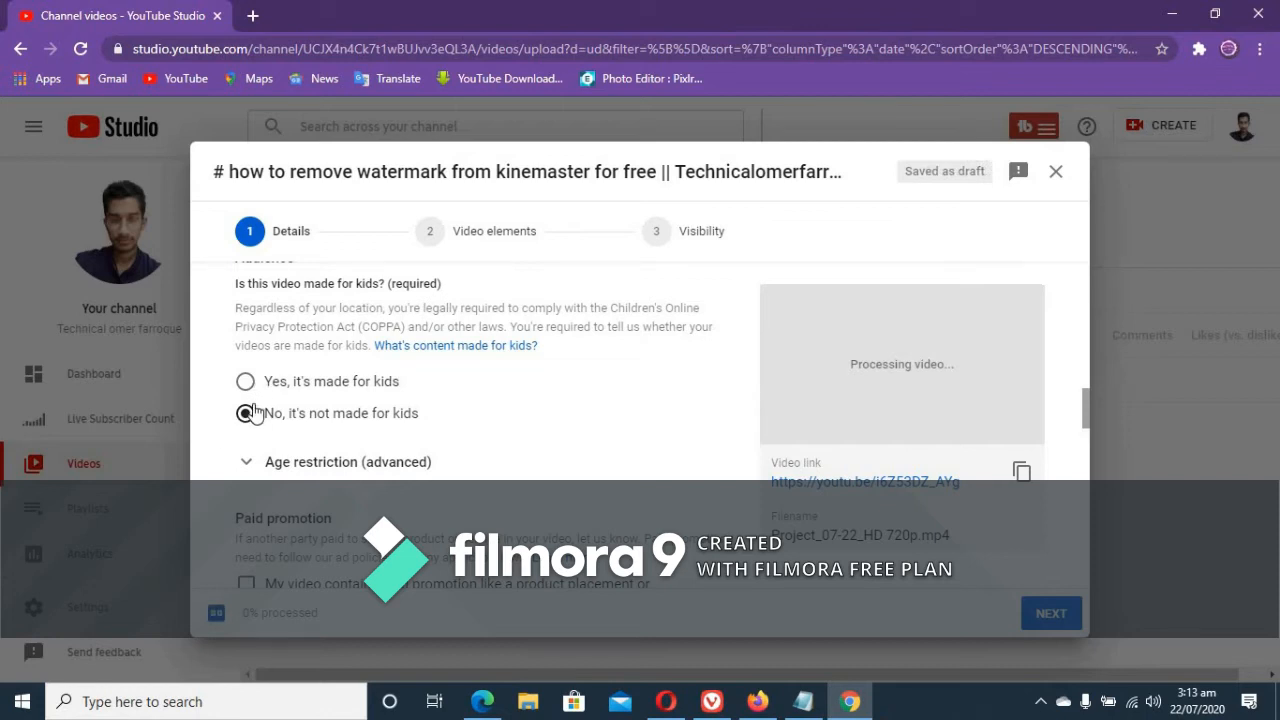
{"action": "scroll", "coordinate": [245, 420], "scroll_direction": "down", "scroll_amount": 3}
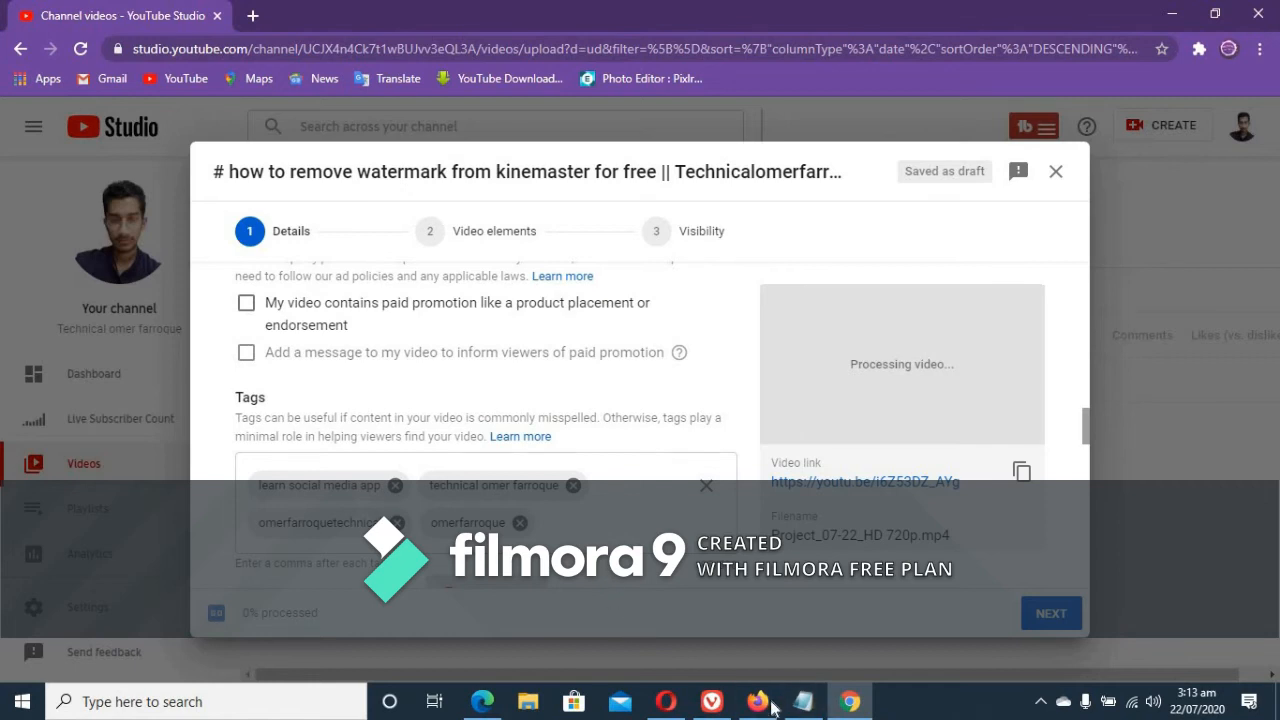
{"action": "left_click", "coordinate": [803, 701]}
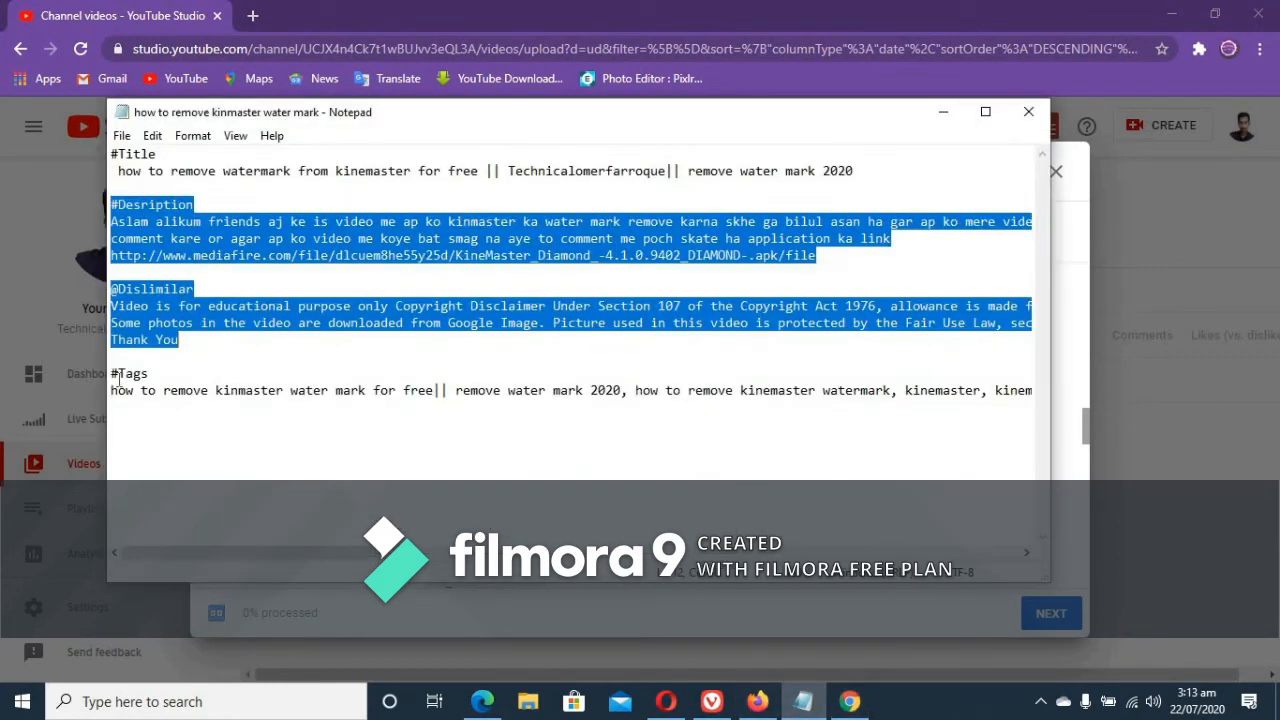
{"action": "left_click_drag", "start_coordinate": [113, 372], "coordinate": [1058, 441]}
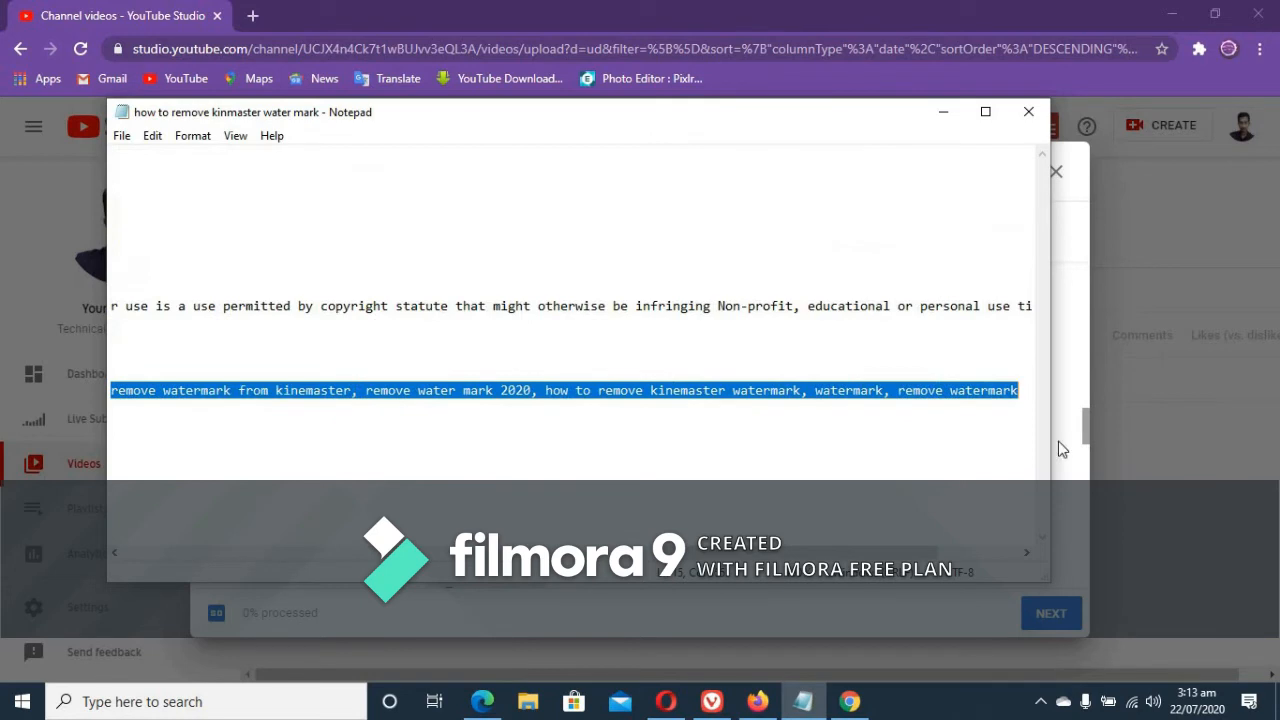
{"action": "right_click", "coordinate": [876, 402]}
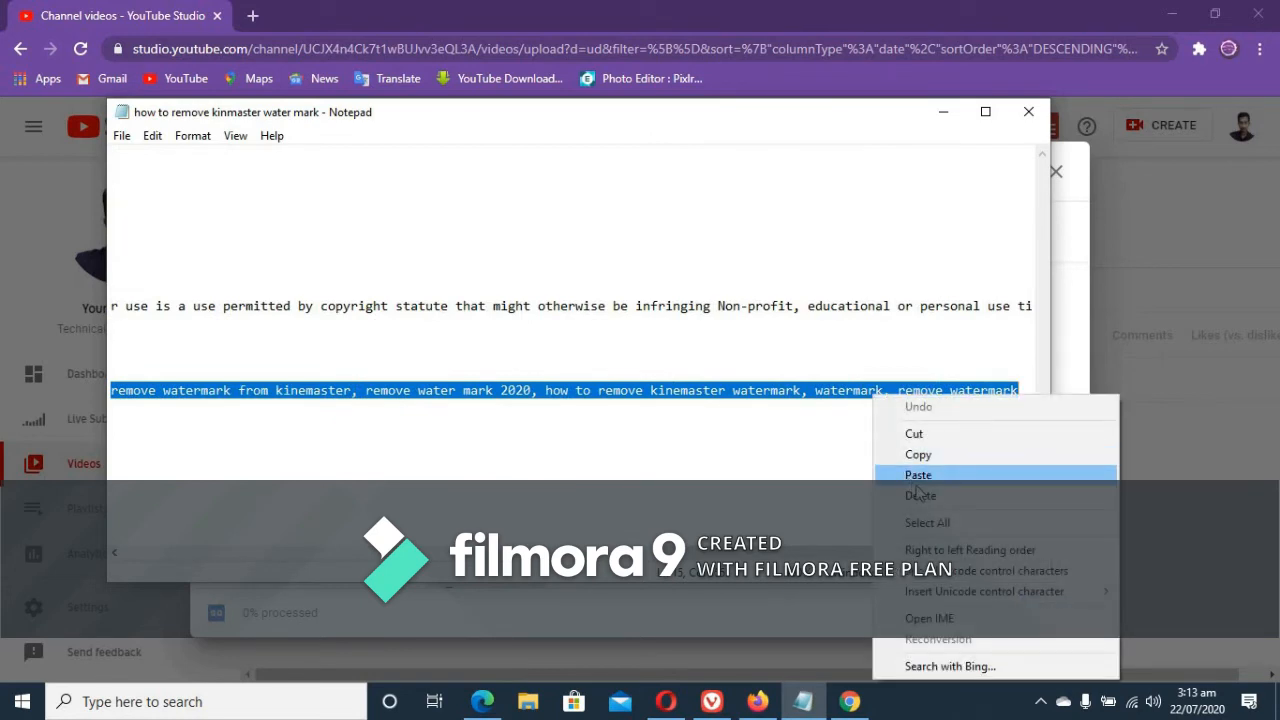
{"action": "left_click", "coordinate": [920, 455]}
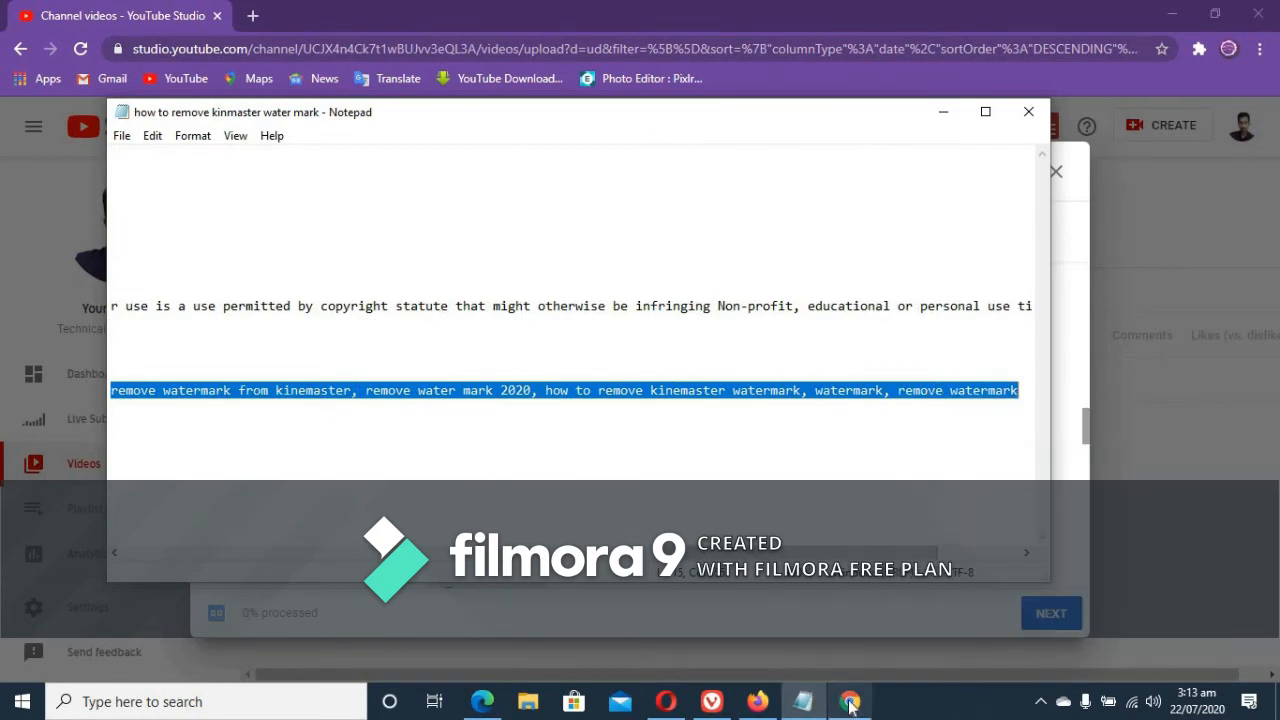
{"action": "left_click", "coordinate": [850, 703]}
{"action": "right_click", "coordinate": [591, 528]}
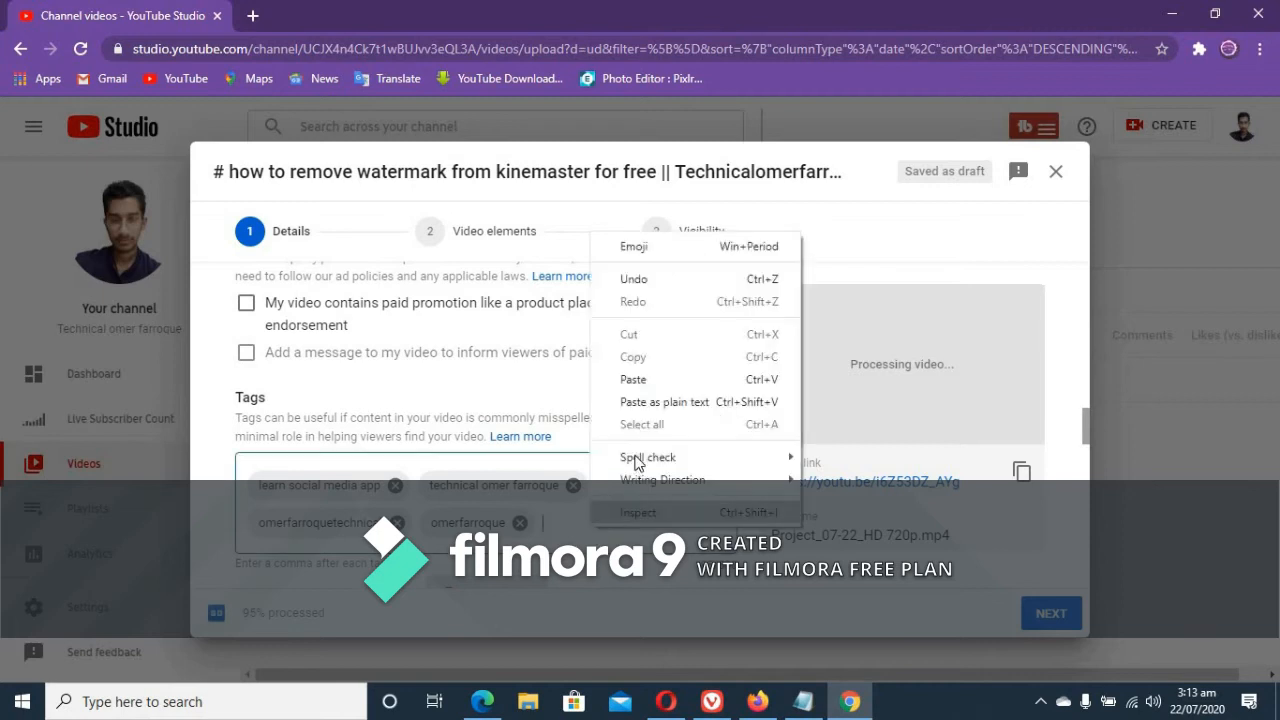
{"action": "left_click", "coordinate": [657, 386]}
Add the recommended tags "how to remove watermark from kinemaster" and "how to remove watermark from kinemaster for free"
{"action": "scroll", "coordinate": [455, 340], "scroll_direction": "down", "scroll_amount": 4}
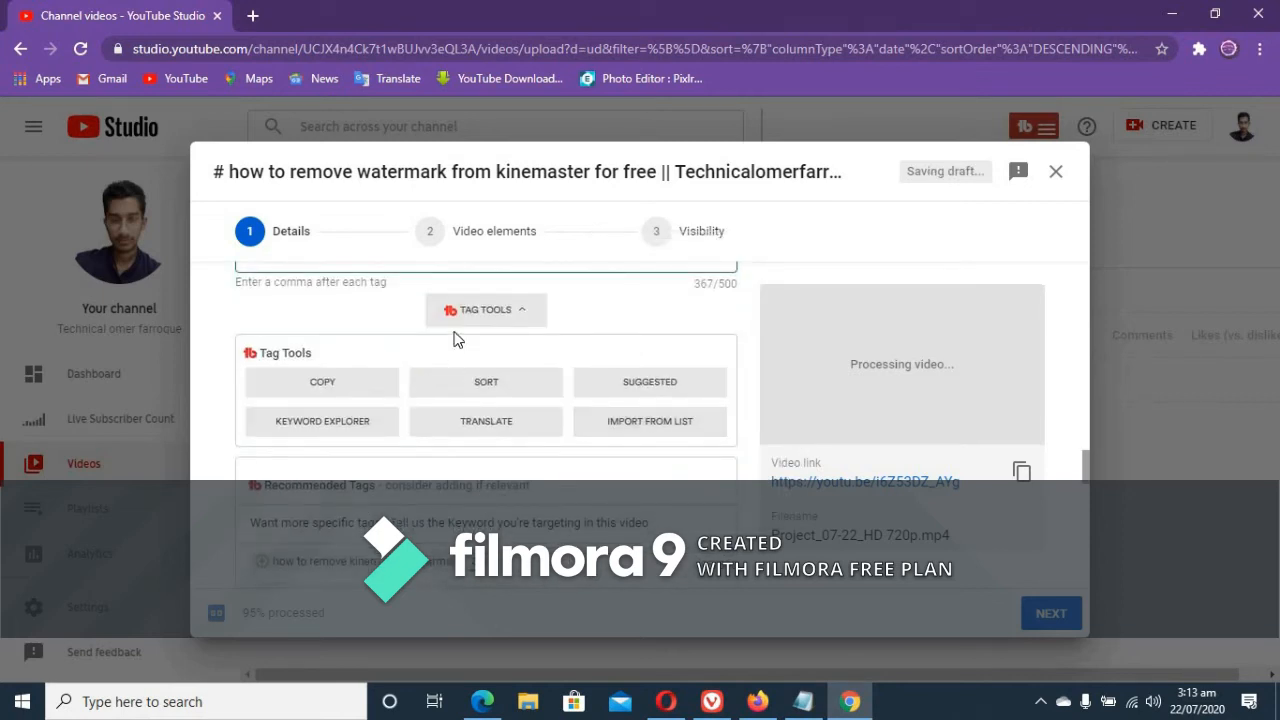
{"action": "scroll", "coordinate": [329, 429], "scroll_direction": "down", "scroll_amount": 2}
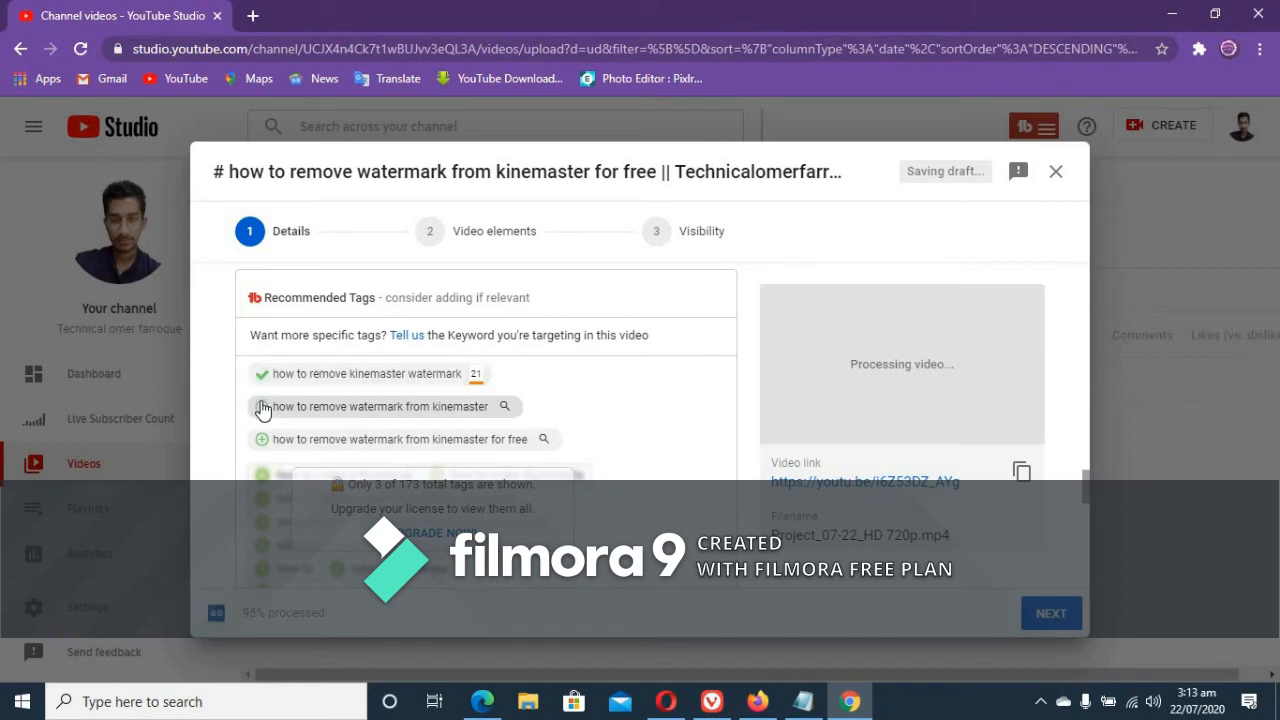
{"action": "left_click", "coordinate": [262, 410]}
{"action": "scroll", "coordinate": [255, 470], "scroll_direction": "down", "scroll_amount": 3}
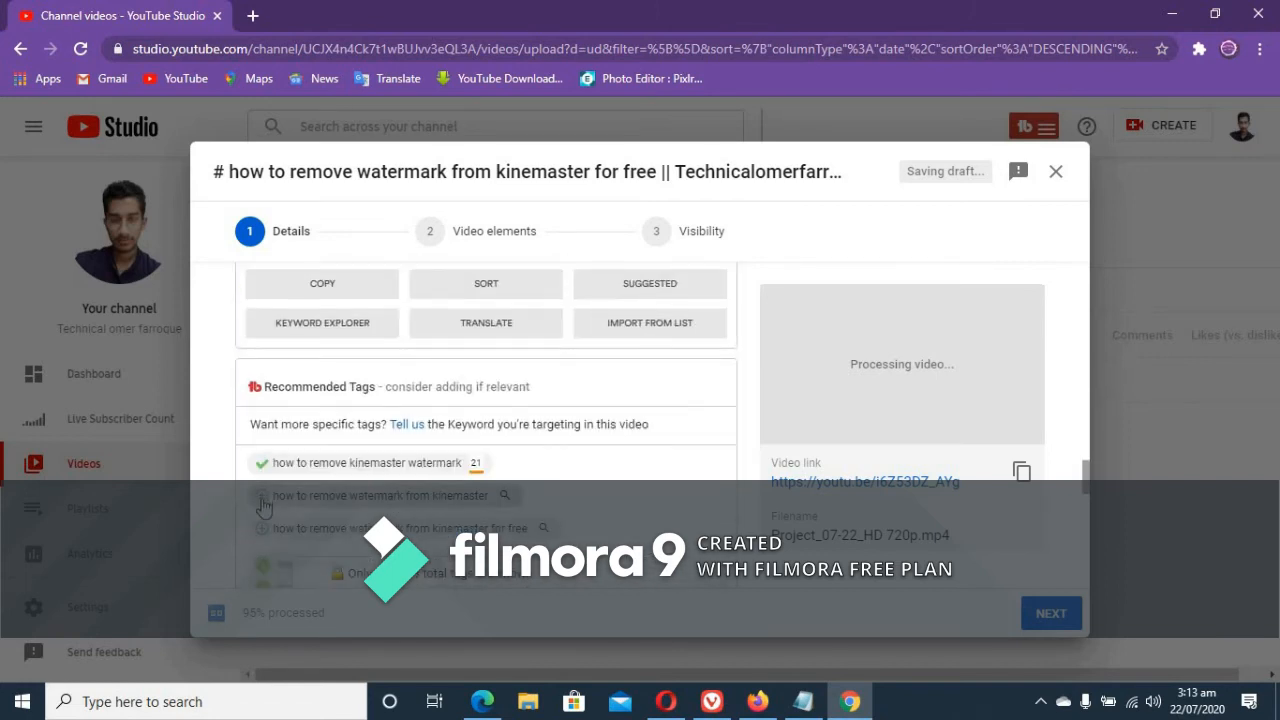
{"action": "scroll", "coordinate": [262, 535], "scroll_direction": "down", "scroll_amount": 3}
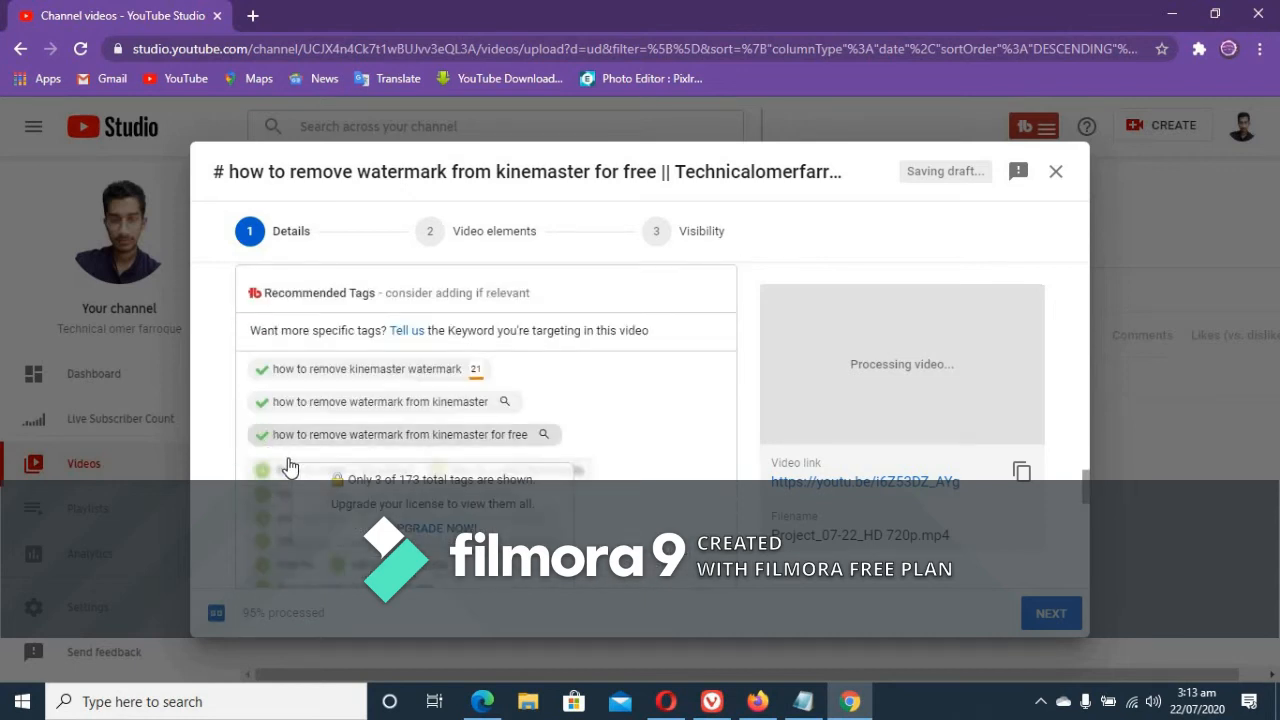
Review the tags, language, captions, recording date, license, category and comments settings of the video details
{"action": "scroll", "coordinate": [290, 462], "scroll_direction": "up", "scroll_amount": 6}
{"action": "scroll", "coordinate": [302, 460], "scroll_direction": "down", "scroll_amount": 4}
{"action": "scroll", "coordinate": [305, 466], "scroll_direction": "down", "scroll_amount": 8}
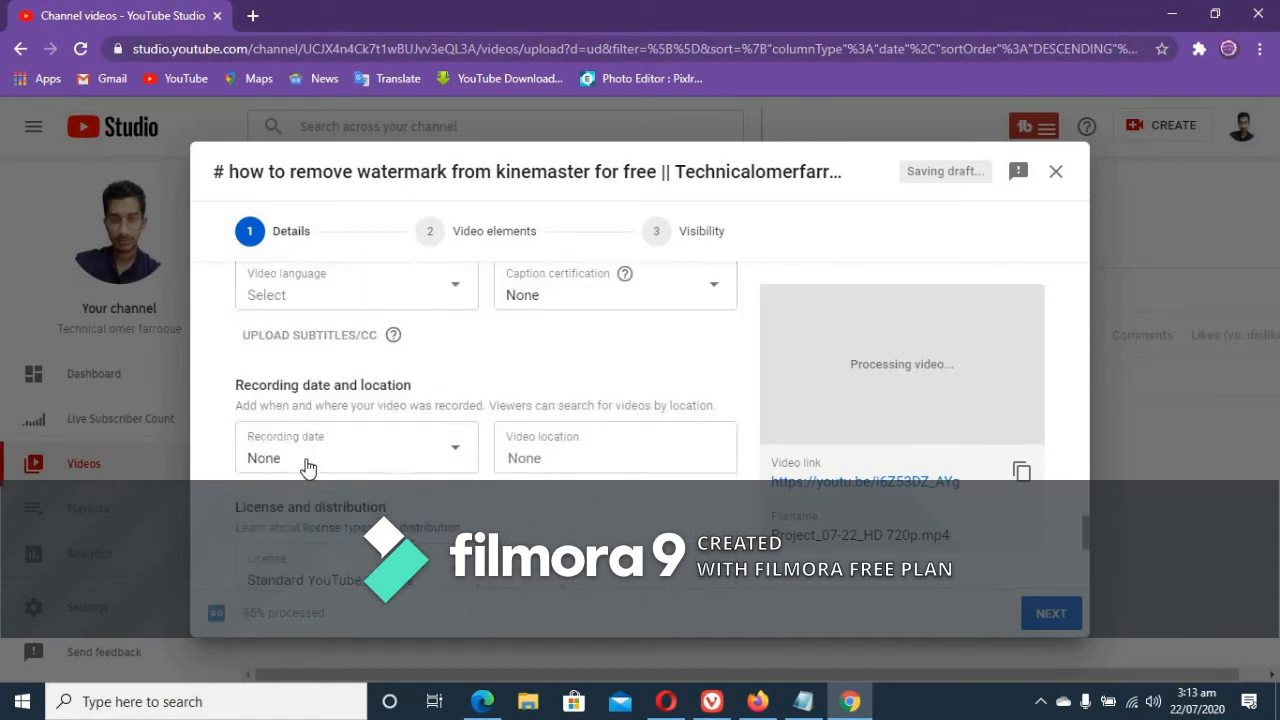
{"action": "scroll", "coordinate": [320, 466], "scroll_direction": "up", "scroll_amount": 4}
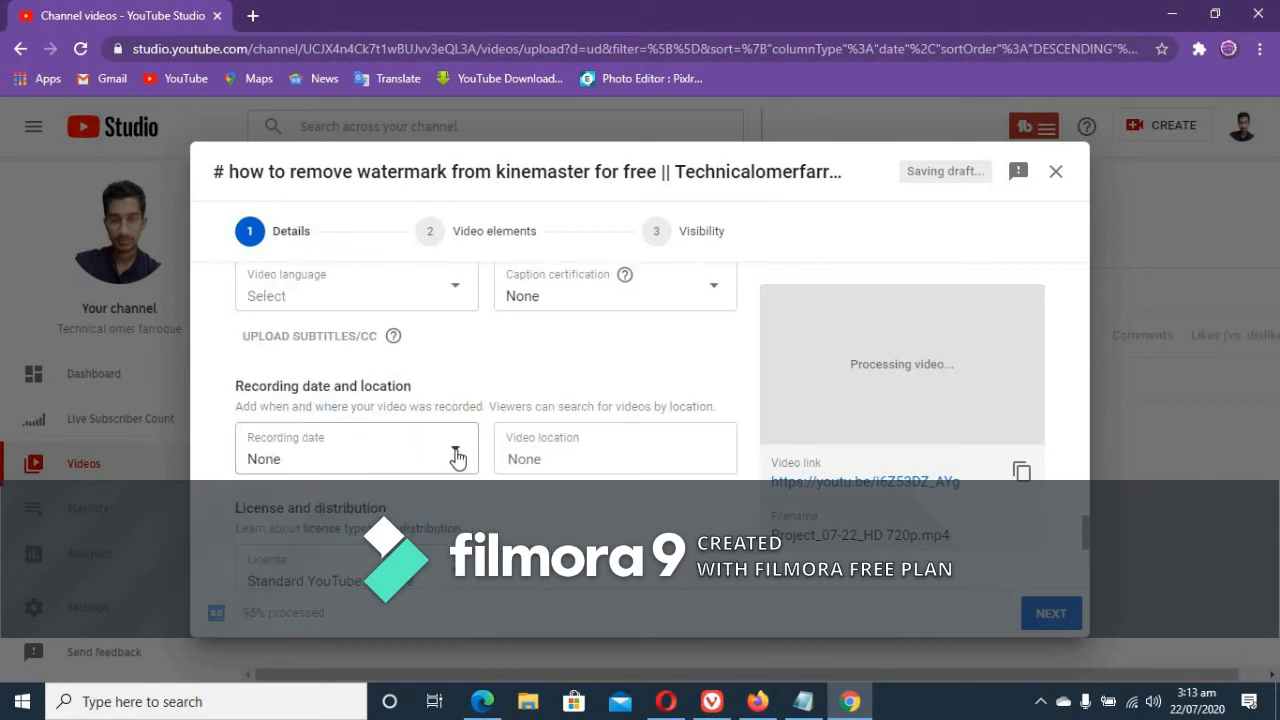
{"action": "scroll", "coordinate": [453, 457], "scroll_direction": "up", "scroll_amount": 1}
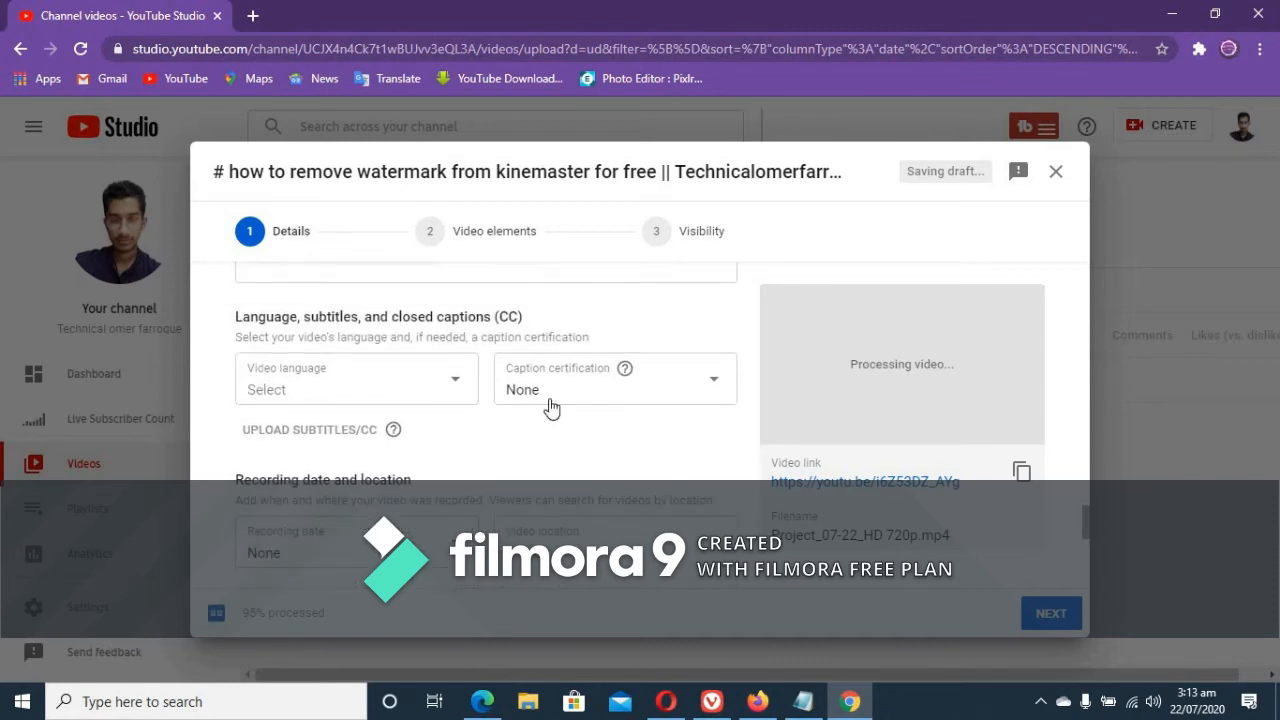
{"action": "scroll", "coordinate": [555, 411], "scroll_direction": "down", "scroll_amount": 1}
{"action": "scroll", "coordinate": [443, 463], "scroll_direction": "down", "scroll_amount": 3}
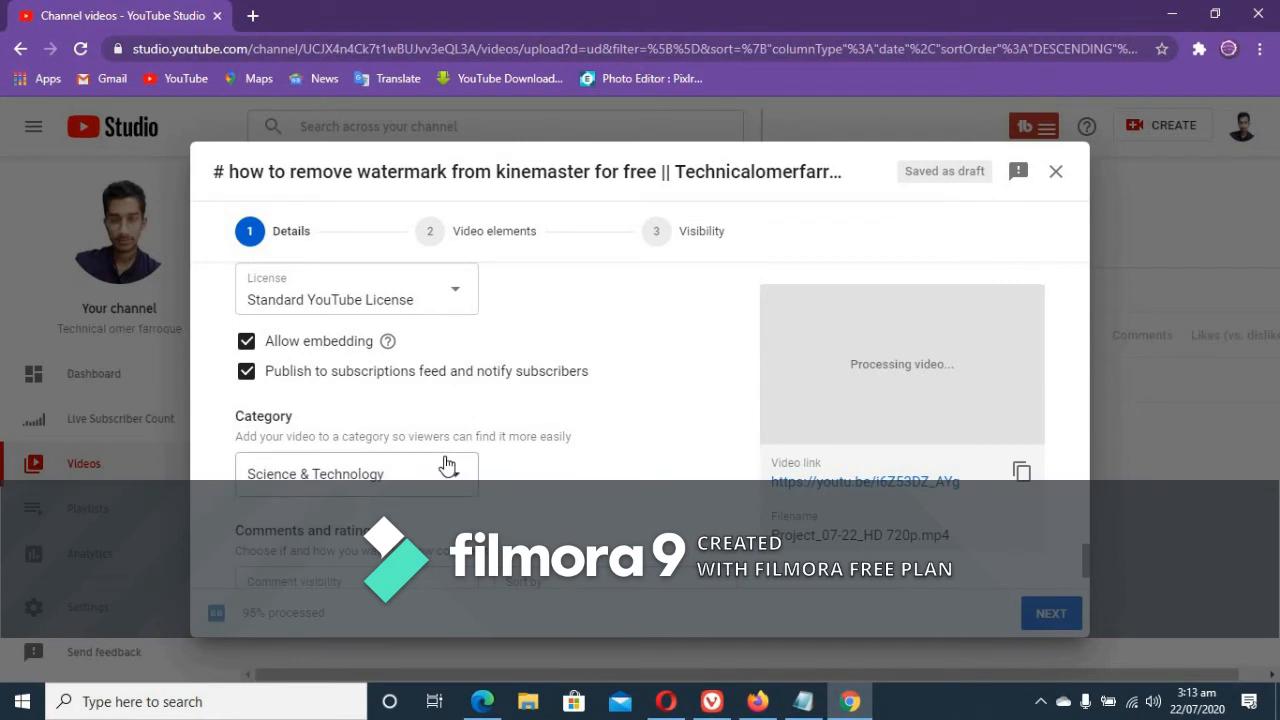
{"action": "scroll", "coordinate": [443, 420], "scroll_direction": "down", "scroll_amount": 1}
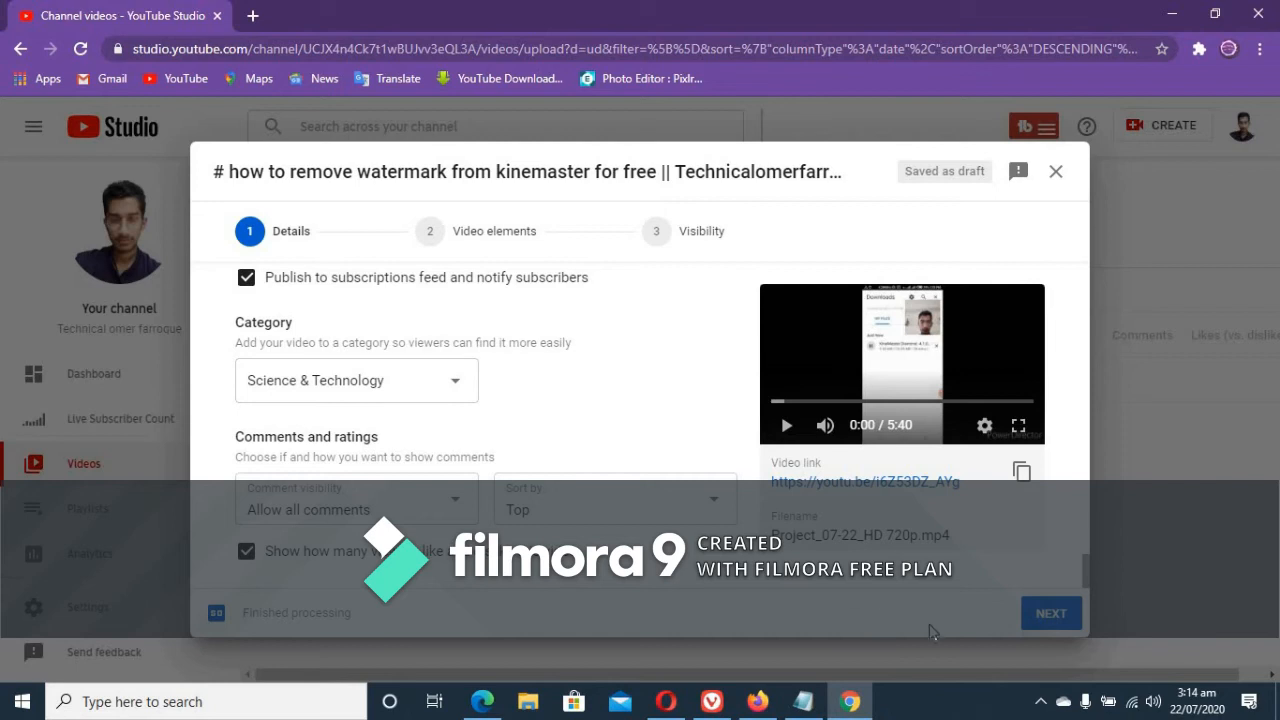
Proceed to the video elements and add an end screen from the template with a video, a subscribe element and a playlist
{"action": "left_click", "coordinate": [1058, 614]}
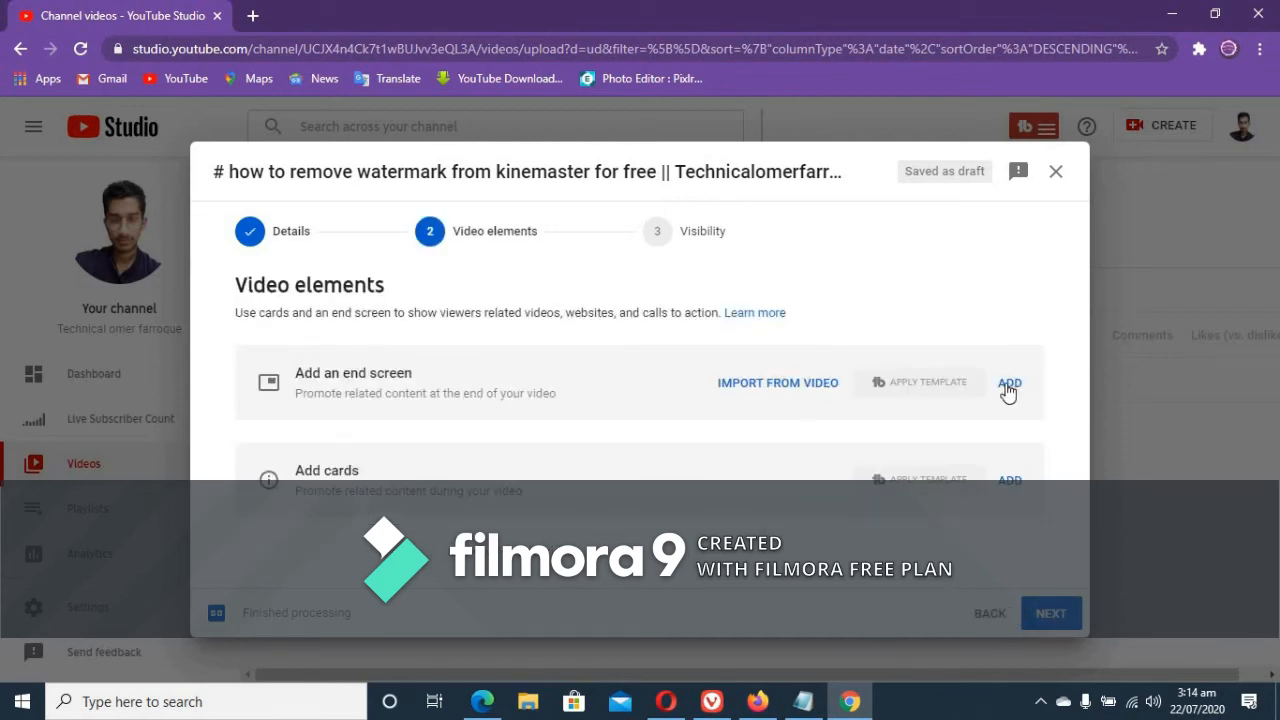
{"action": "left_click", "coordinate": [812, 391]}
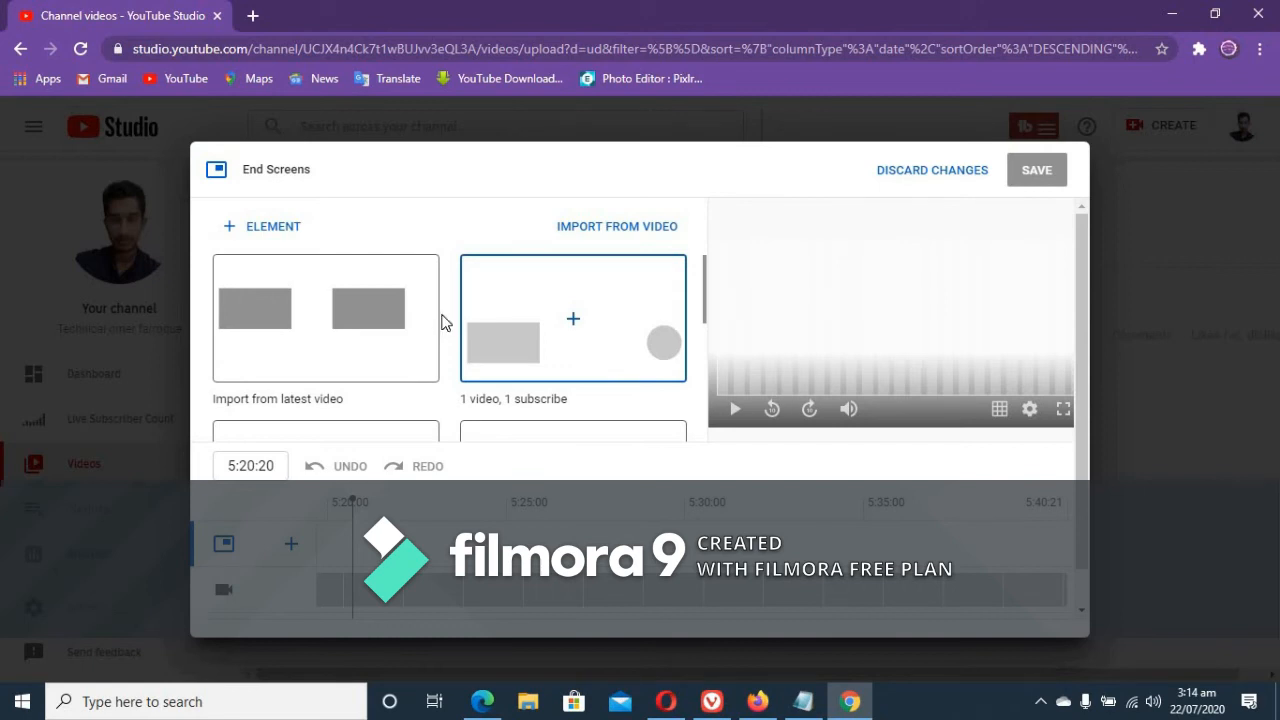
{"action": "scroll", "coordinate": [478, 320], "scroll_direction": "down", "scroll_amount": 5}
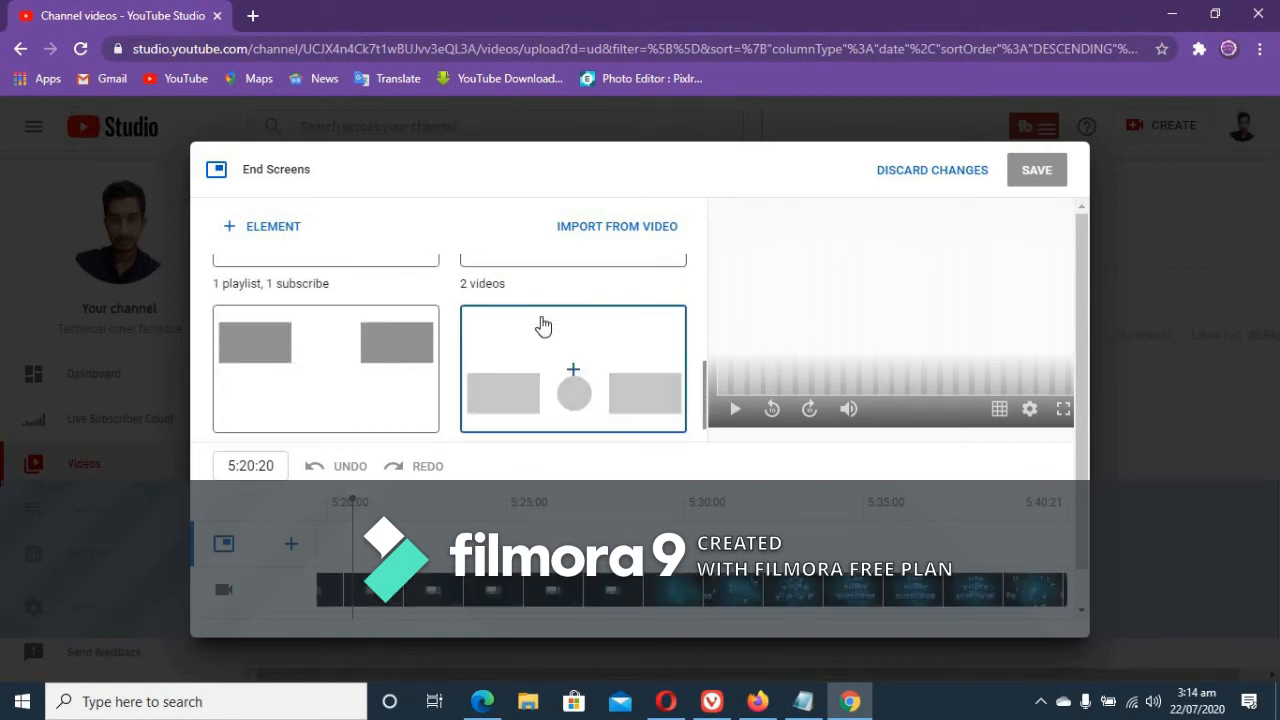
{"action": "left_click", "coordinate": [573, 386]}
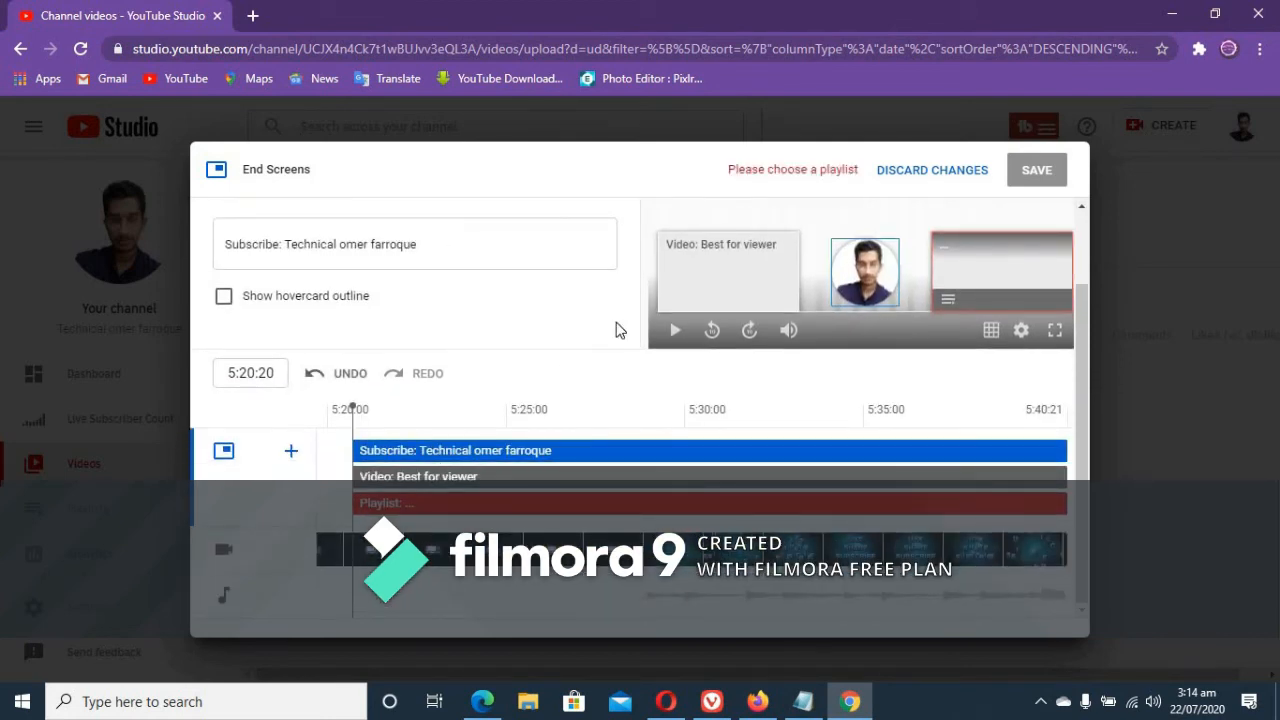
Set the end screen's playlist element to "YouTuube earning course 2020" and save the end screen
{"action": "left_click", "coordinate": [978, 266]}
{"action": "left_click", "coordinate": [595, 244]}
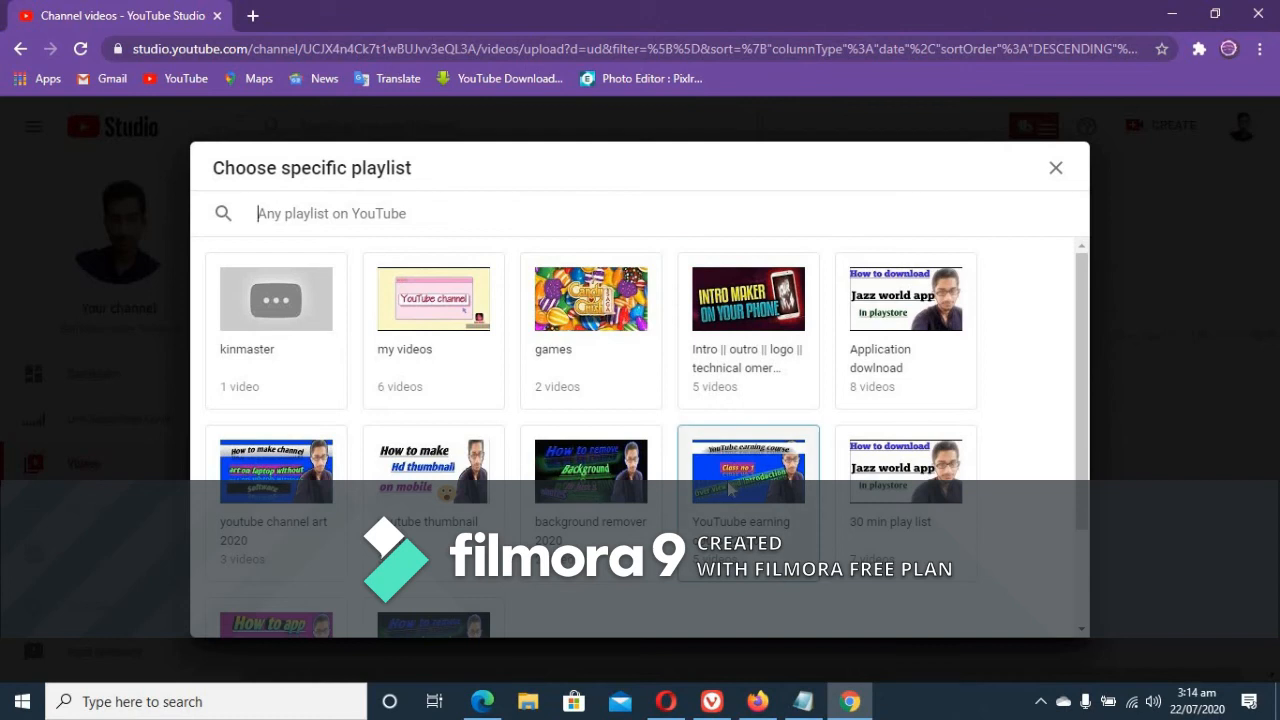
{"action": "left_click", "coordinate": [731, 488]}
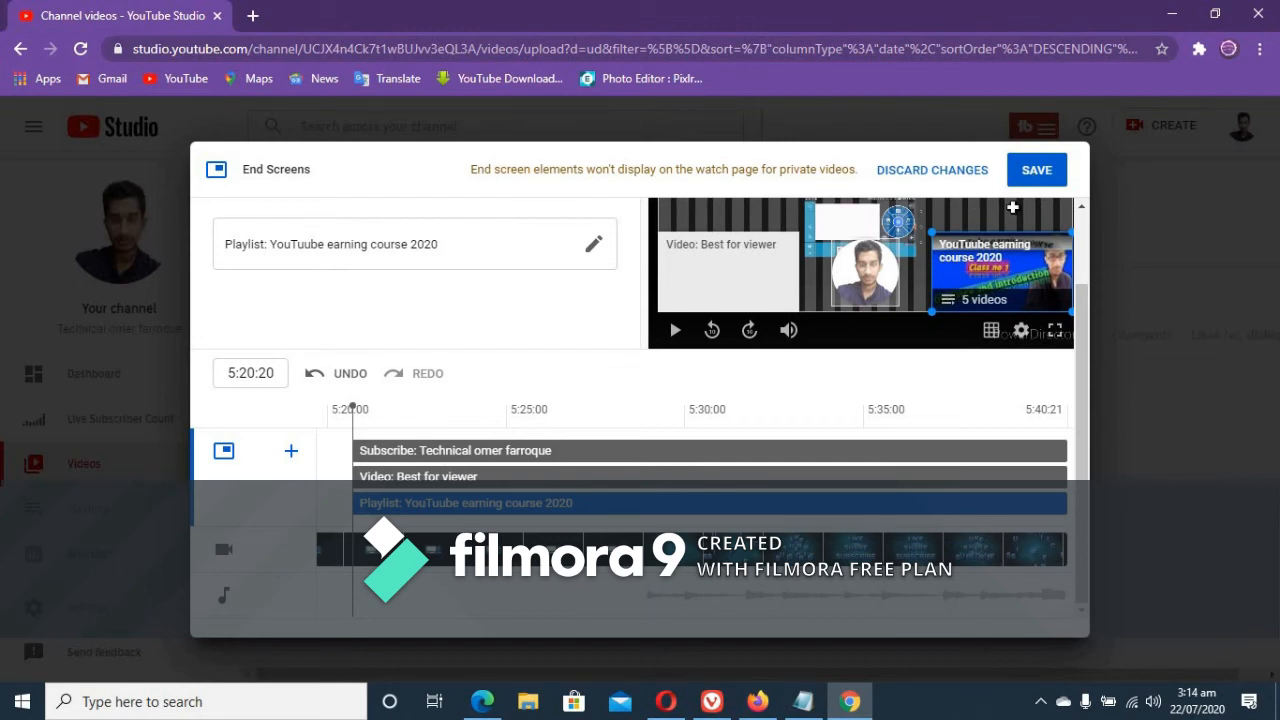
{"action": "scroll", "coordinate": [947, 200], "scroll_direction": "up", "scroll_amount": 1}
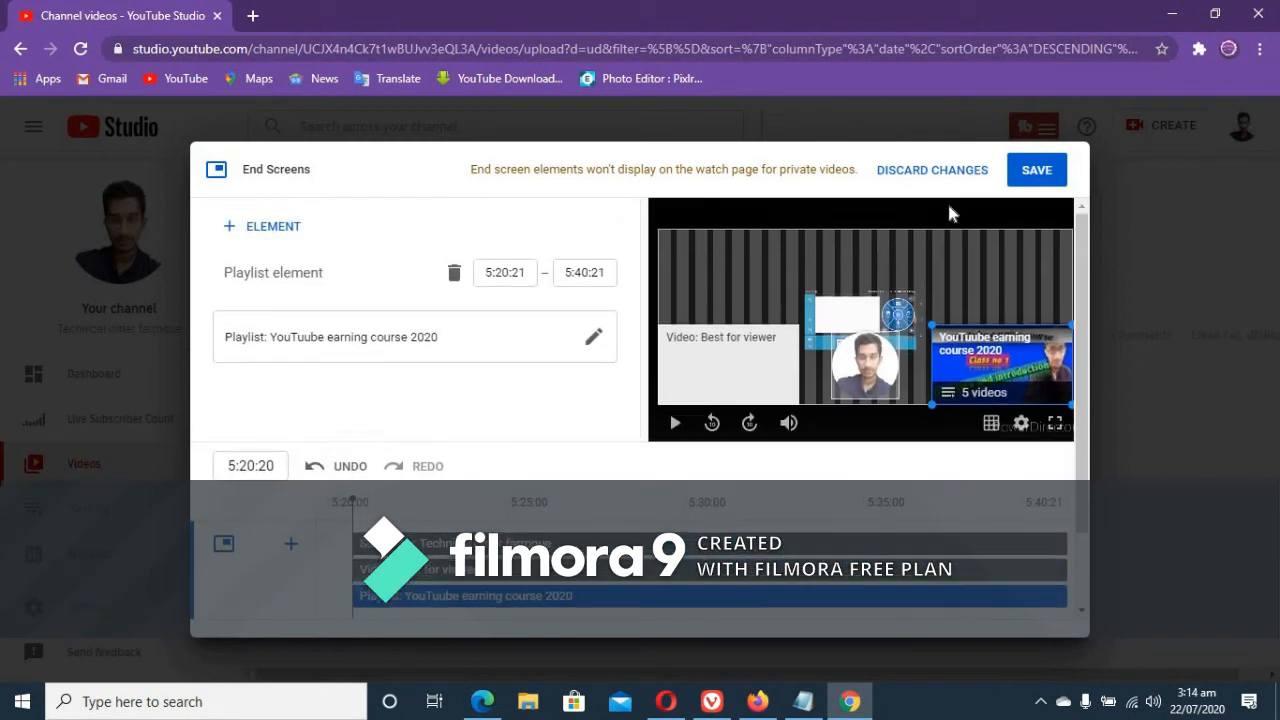
{"action": "left_click", "coordinate": [1031, 180]}
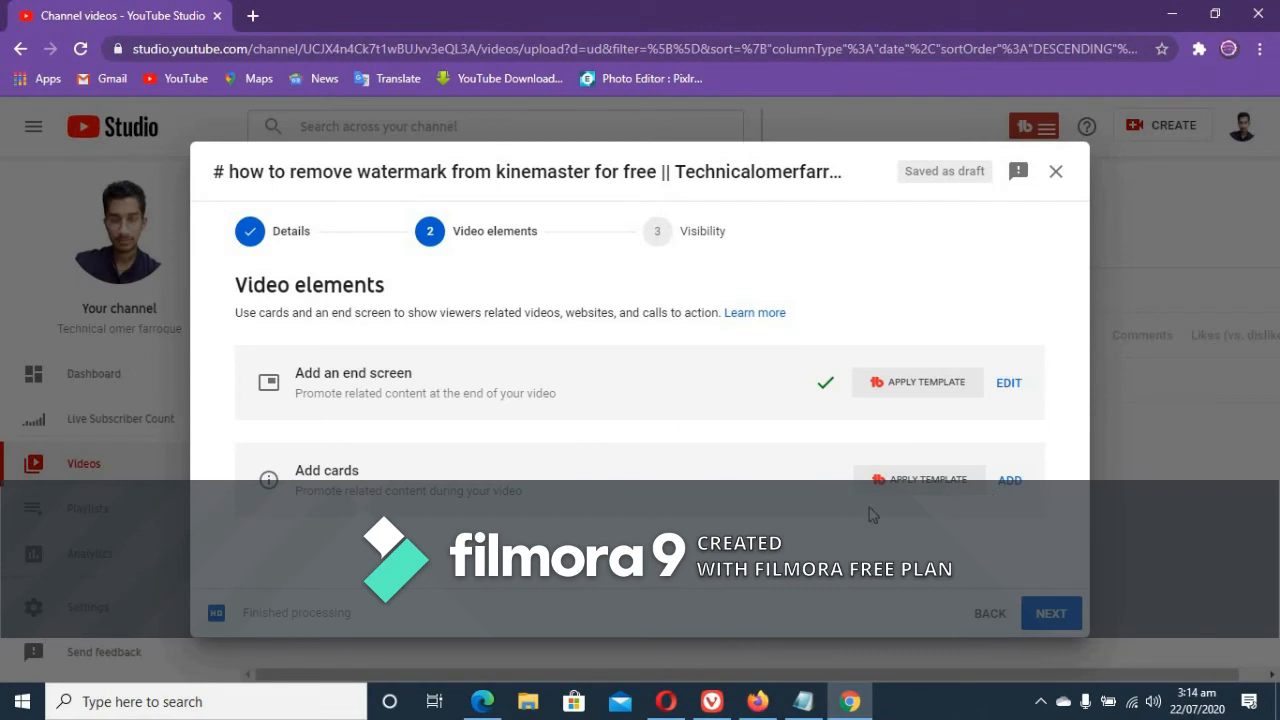
Start adding cards and create a video card for "how to video dowlnoad for YouTube without software"
{"action": "left_click", "coordinate": [1006, 481]}
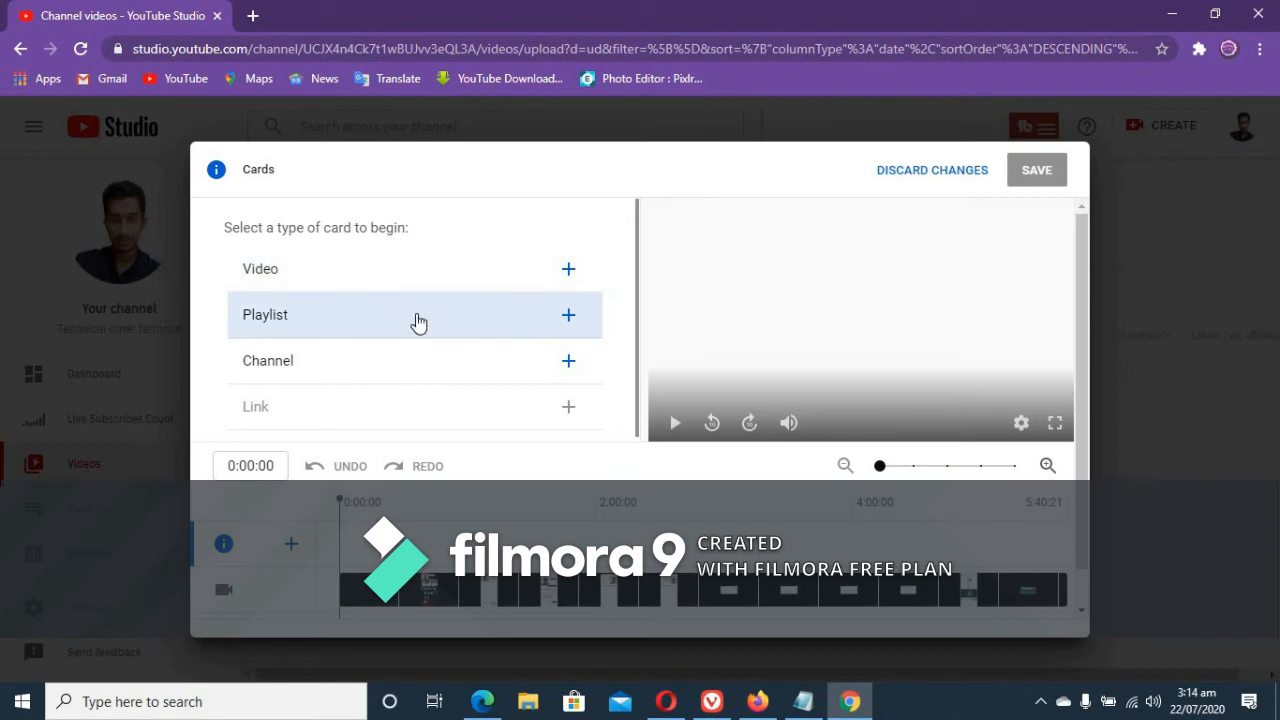
{"action": "left_click", "coordinate": [556, 279]}
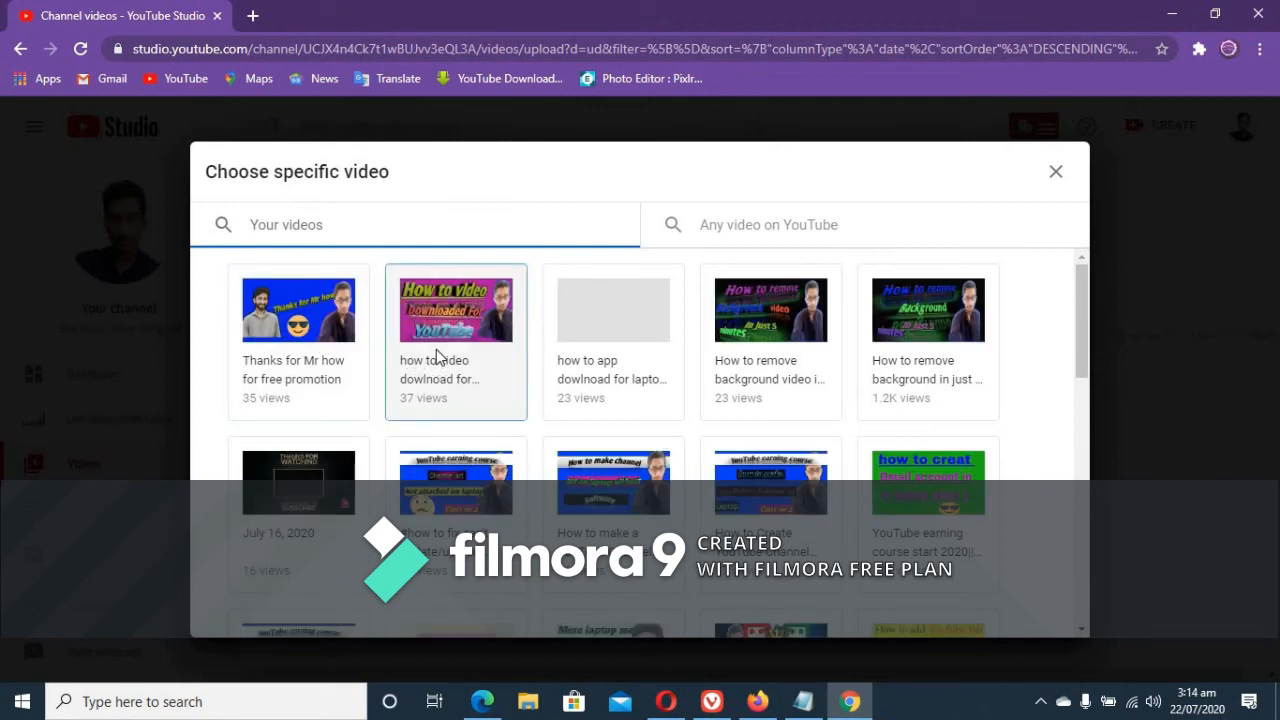
{"action": "left_click", "coordinate": [1055, 171]}
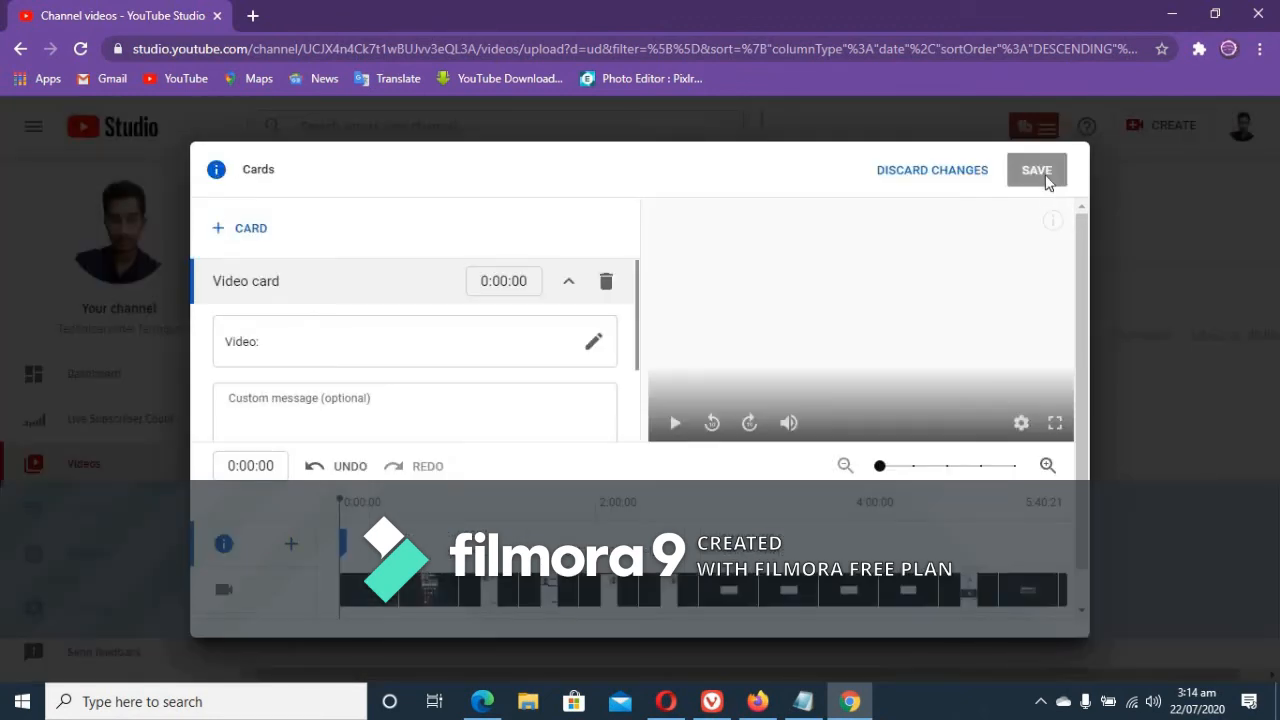
Add a playlist card for the "YouTuube earning course 2020" playlist
{"action": "left_click", "coordinate": [221, 236]}
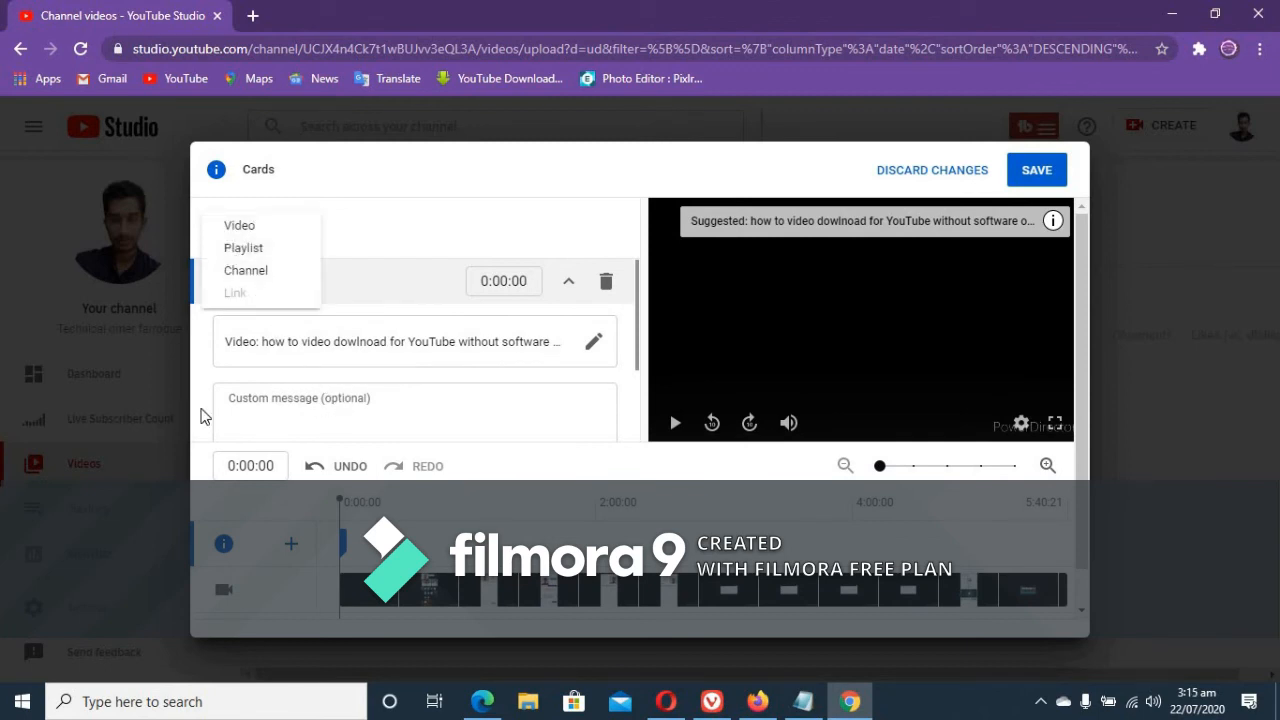
{"action": "left_click", "coordinate": [260, 248]}
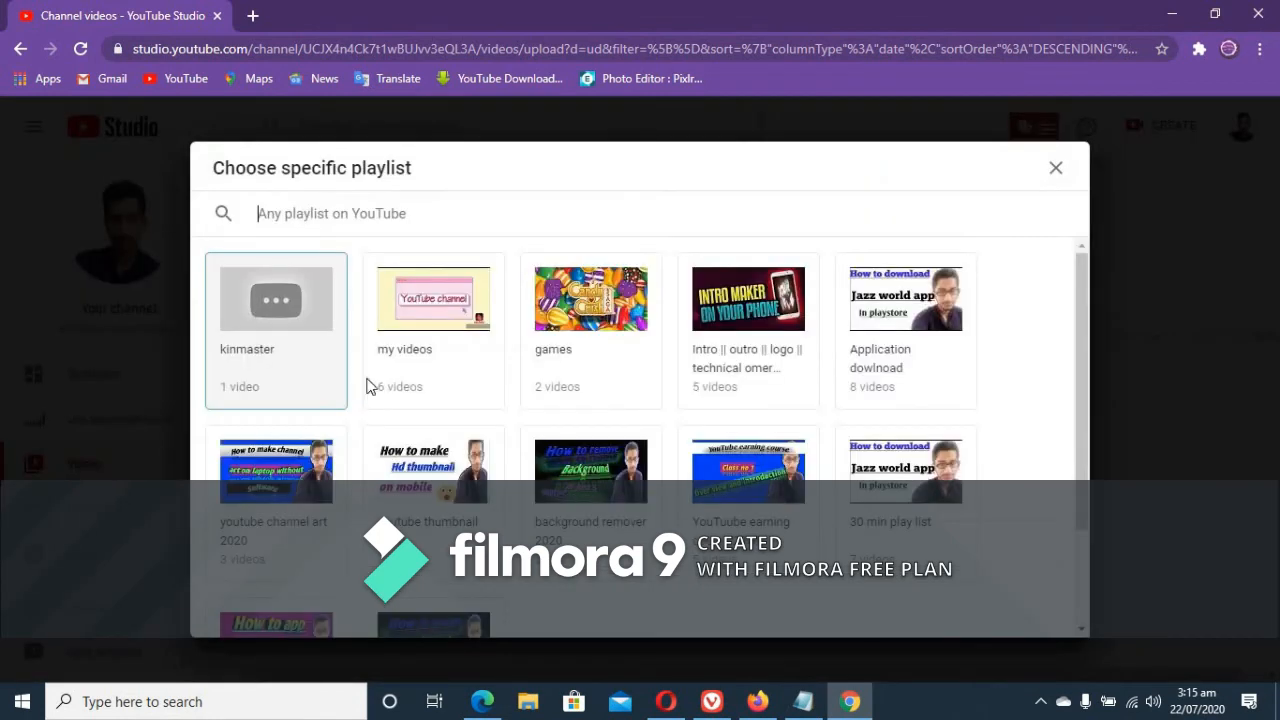
{"action": "scroll", "coordinate": [731, 368], "scroll_direction": "down", "scroll_amount": 2}
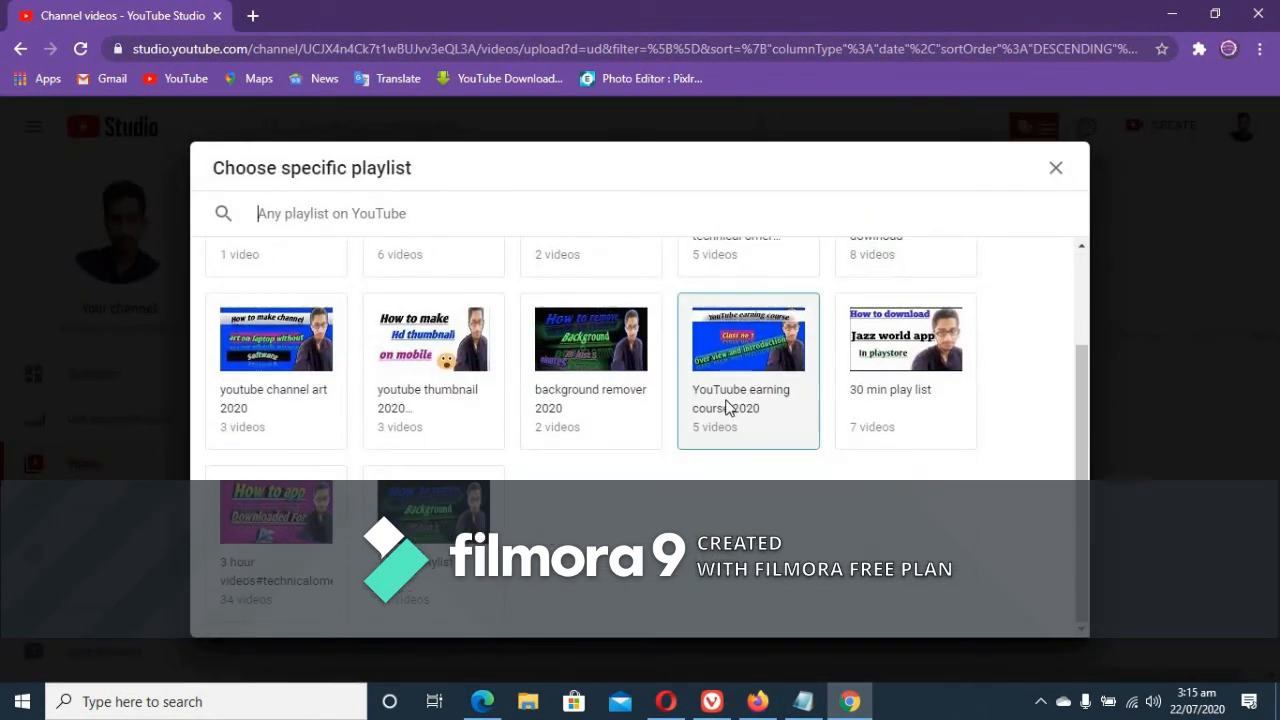
{"action": "left_click", "coordinate": [730, 404]}
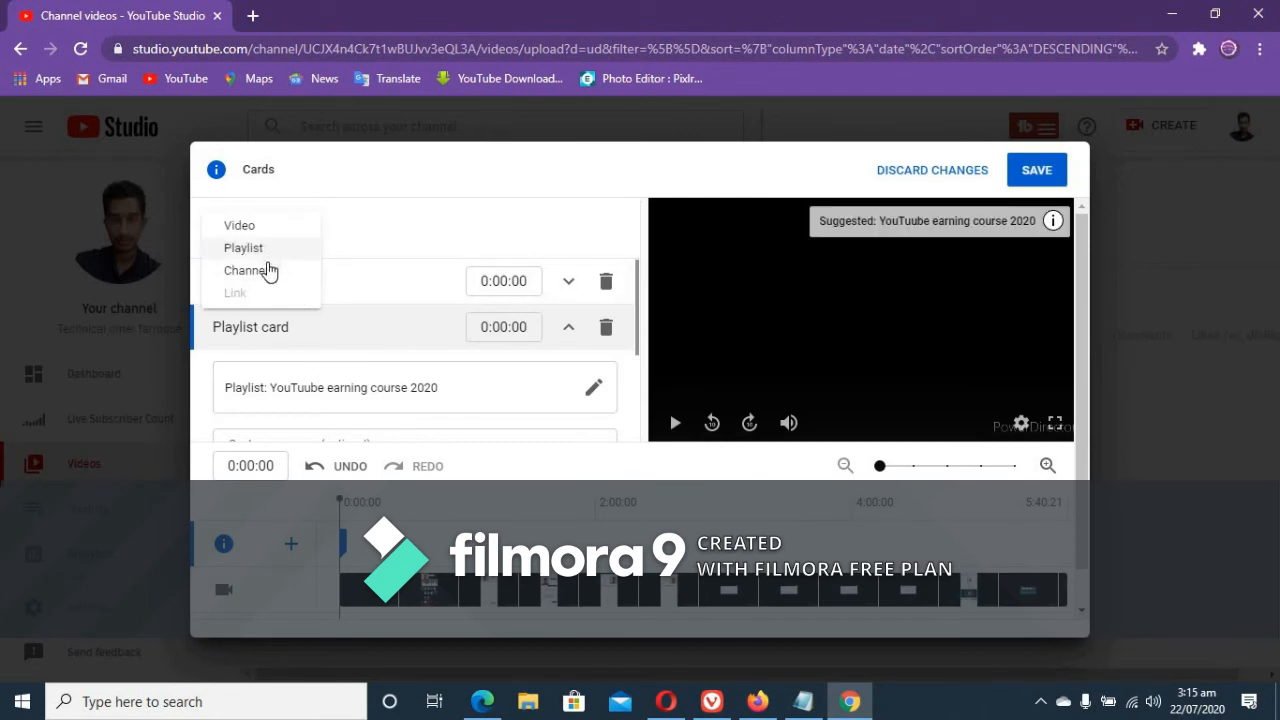
Add a second video card for "Thanks for Mr how for free promotion"
{"action": "left_click", "coordinate": [268, 272]}
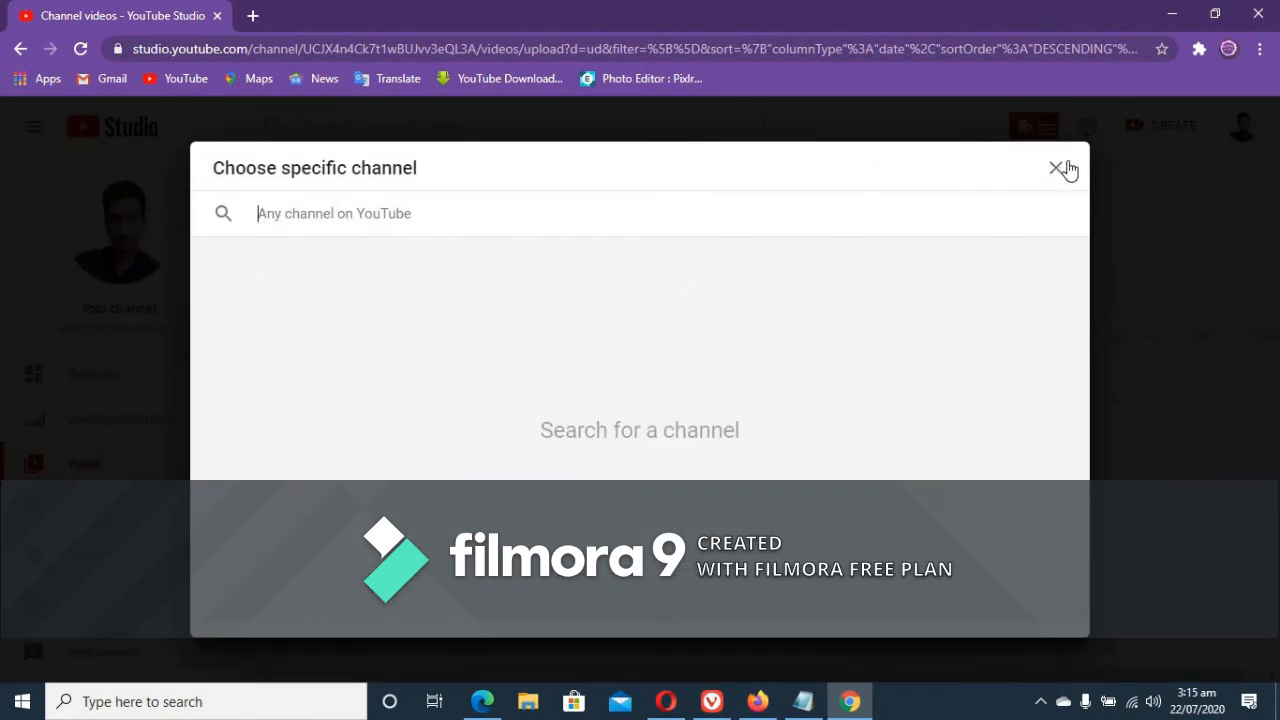
{"action": "key", "text": "Escape"}
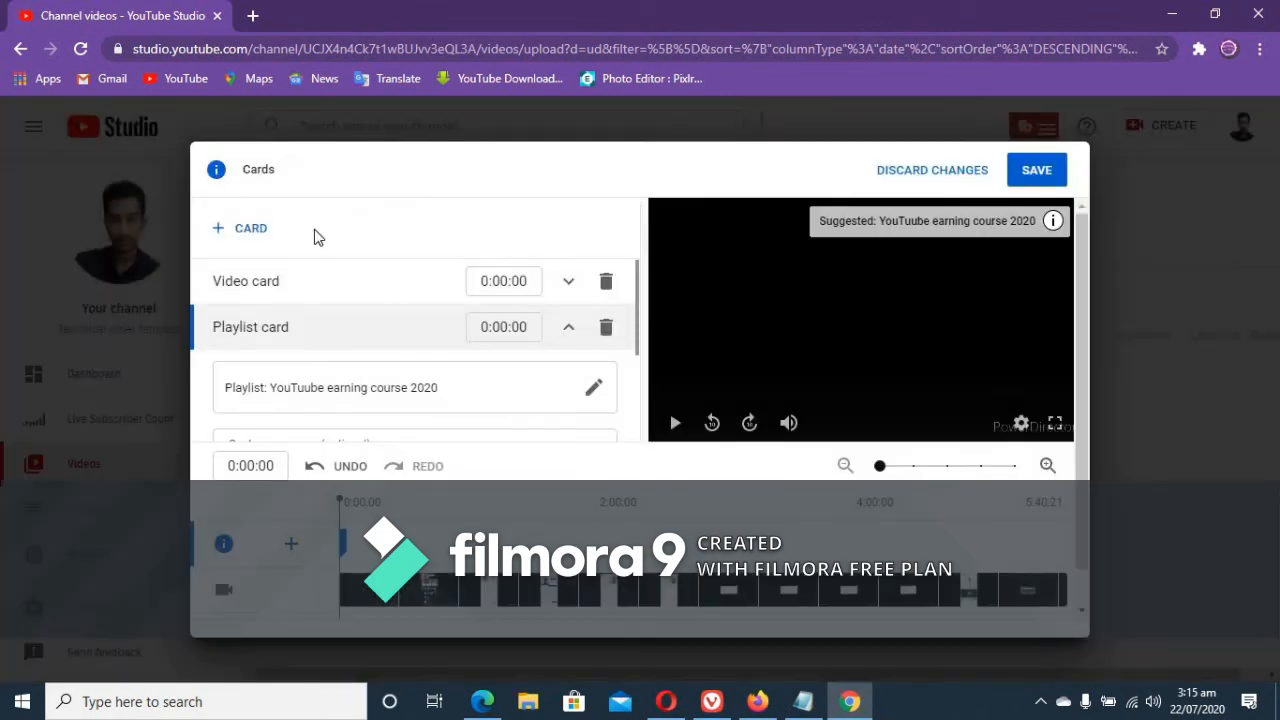
{"action": "left_click", "coordinate": [225, 230]}
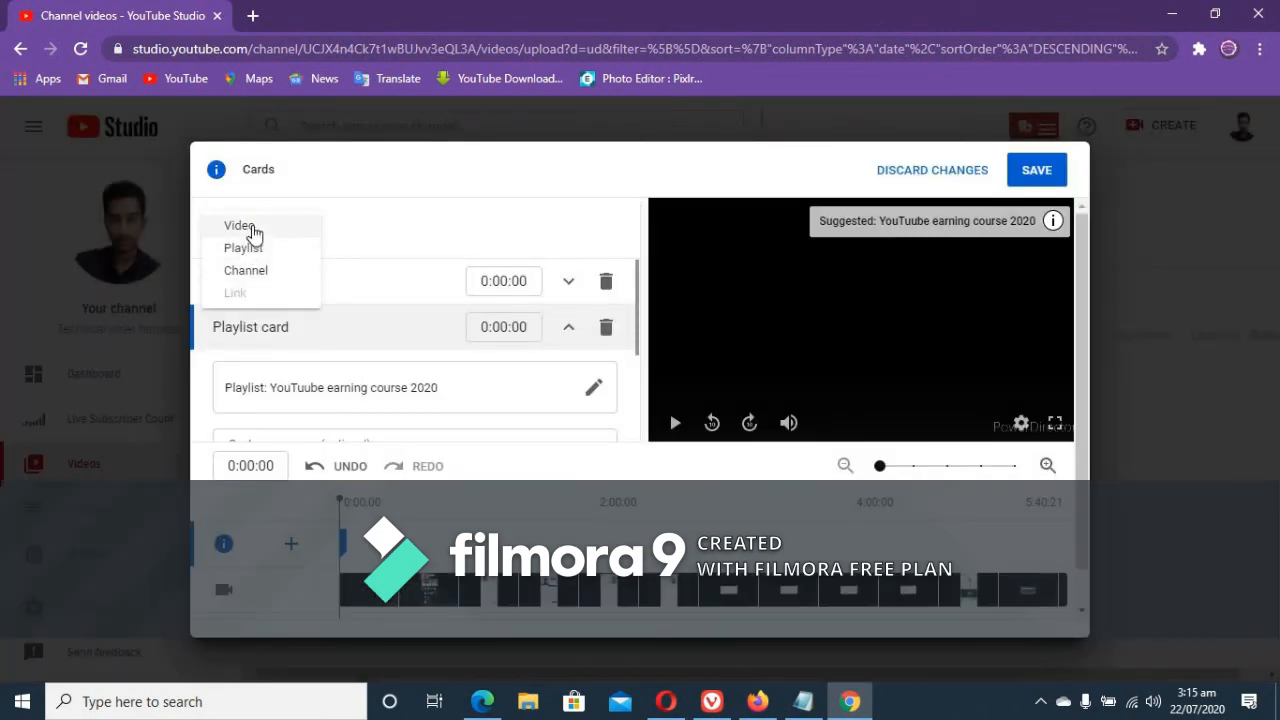
{"action": "left_click", "coordinate": [254, 232]}
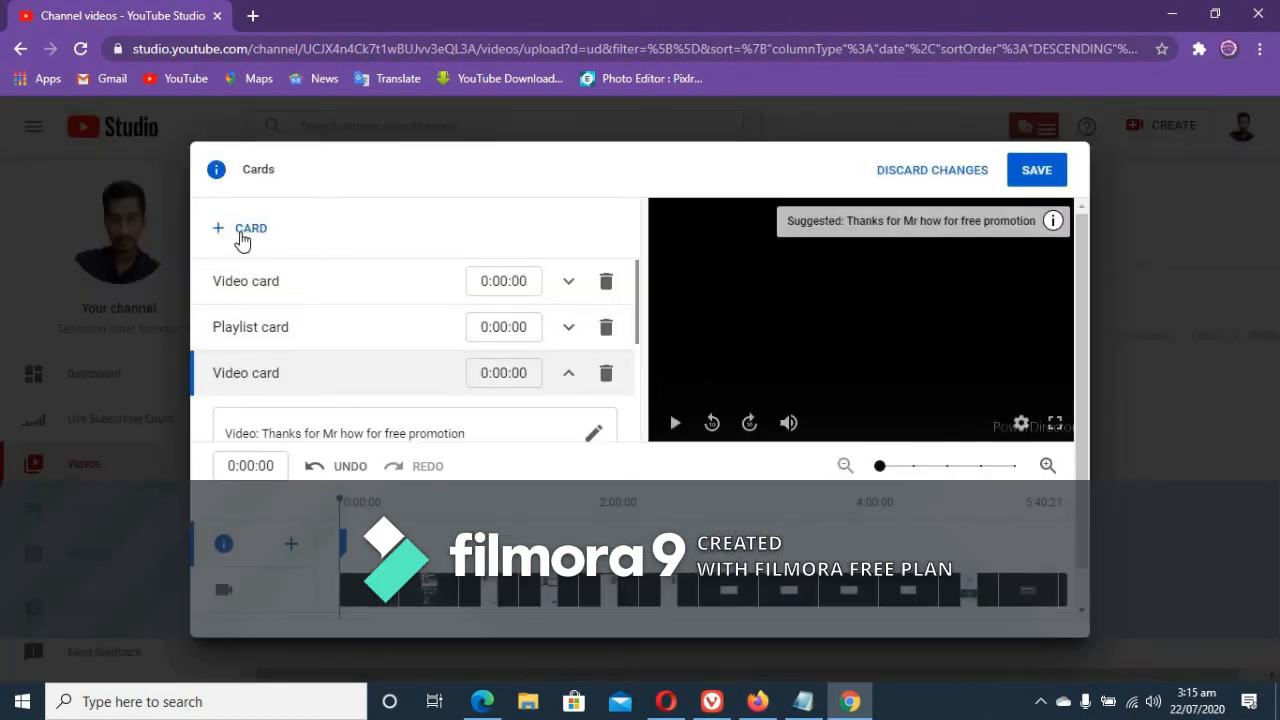
Add a second playlist card for the "background remover 2020" playlist and save the cards
{"action": "left_click", "coordinate": [259, 250]}
{"action": "left_click", "coordinate": [272, 249]}
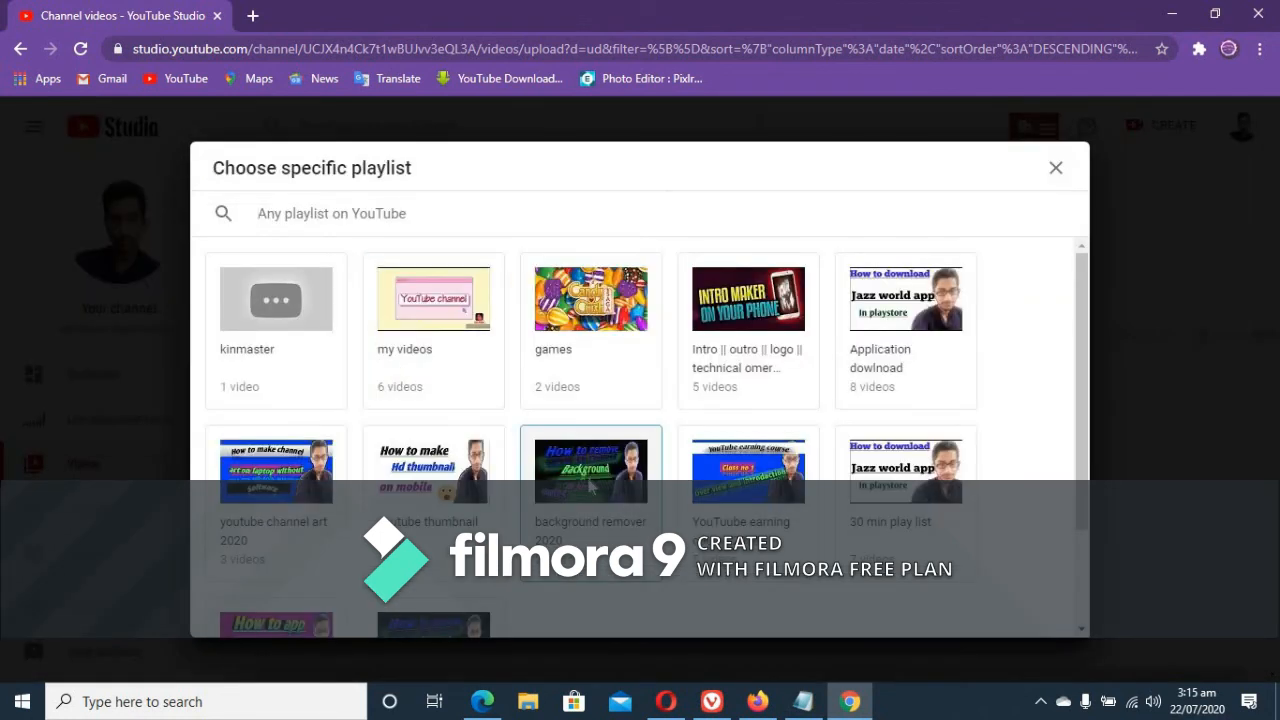
{"action": "left_click", "coordinate": [591, 487]}
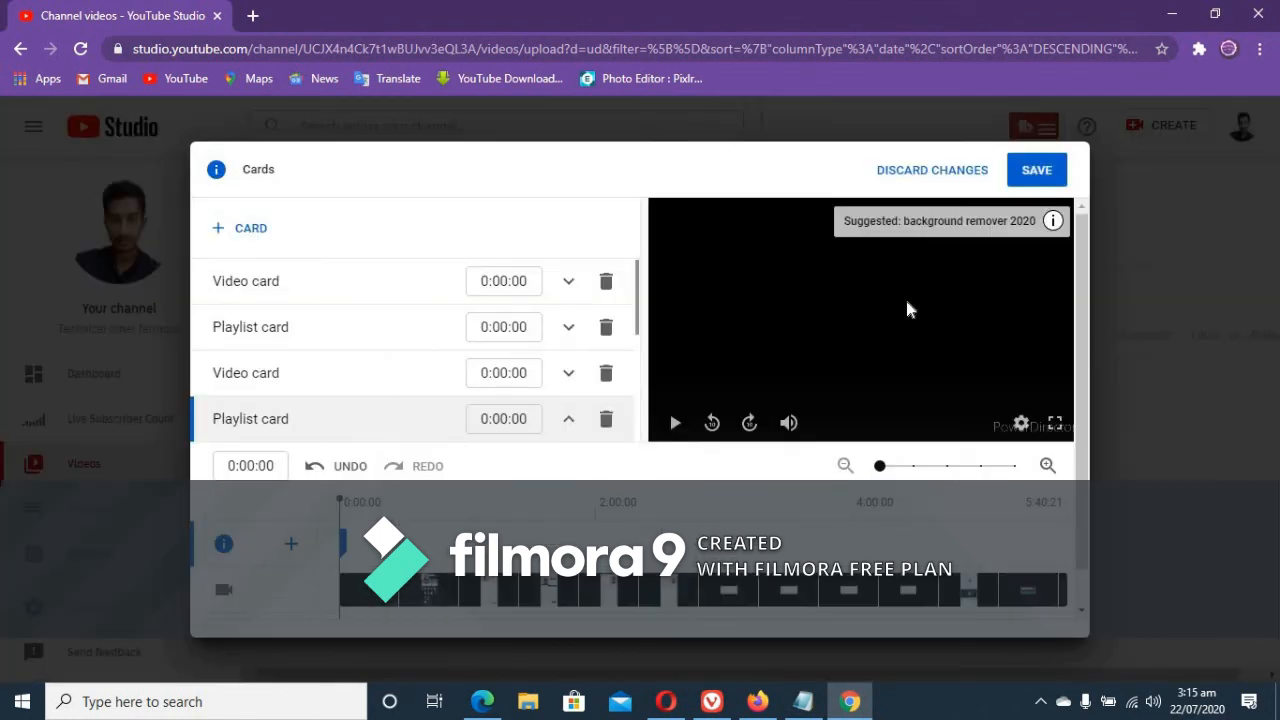
{"action": "left_click", "coordinate": [1024, 178]}
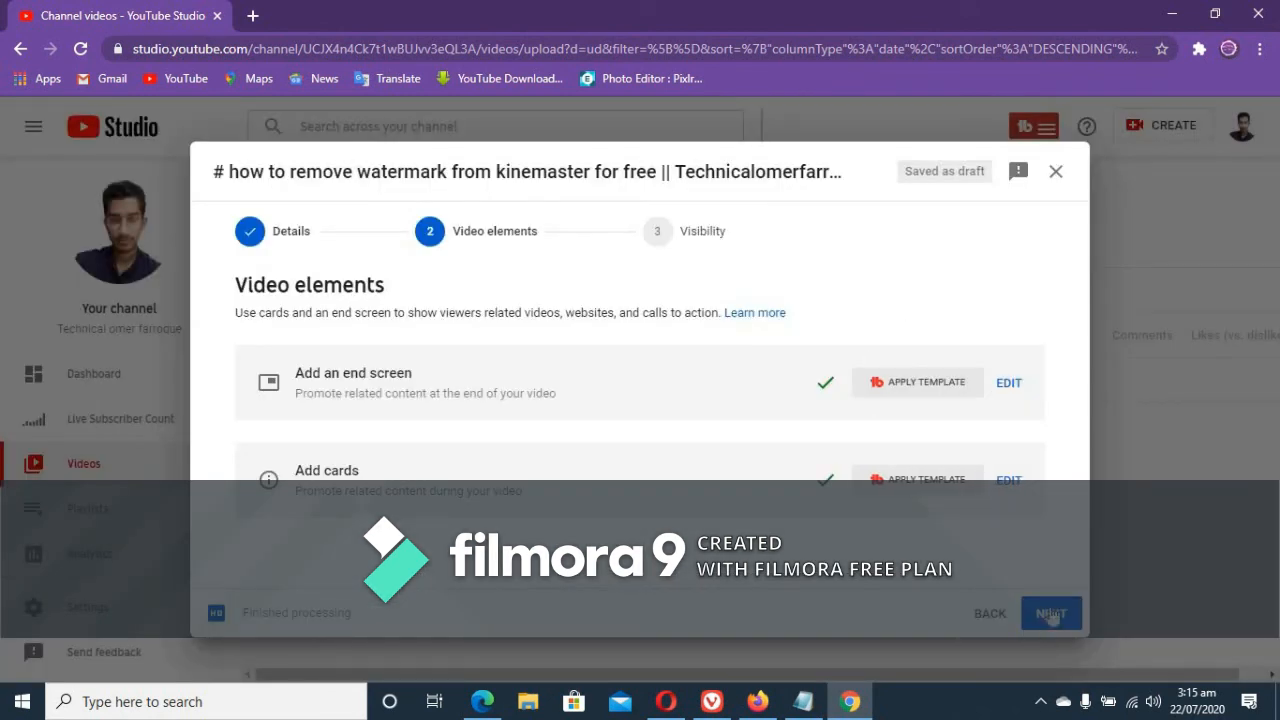
Proceed to the visibility settings, set the video to Unlisted, save it and return to the channel's video list
{"action": "left_click", "coordinate": [1048, 615]}
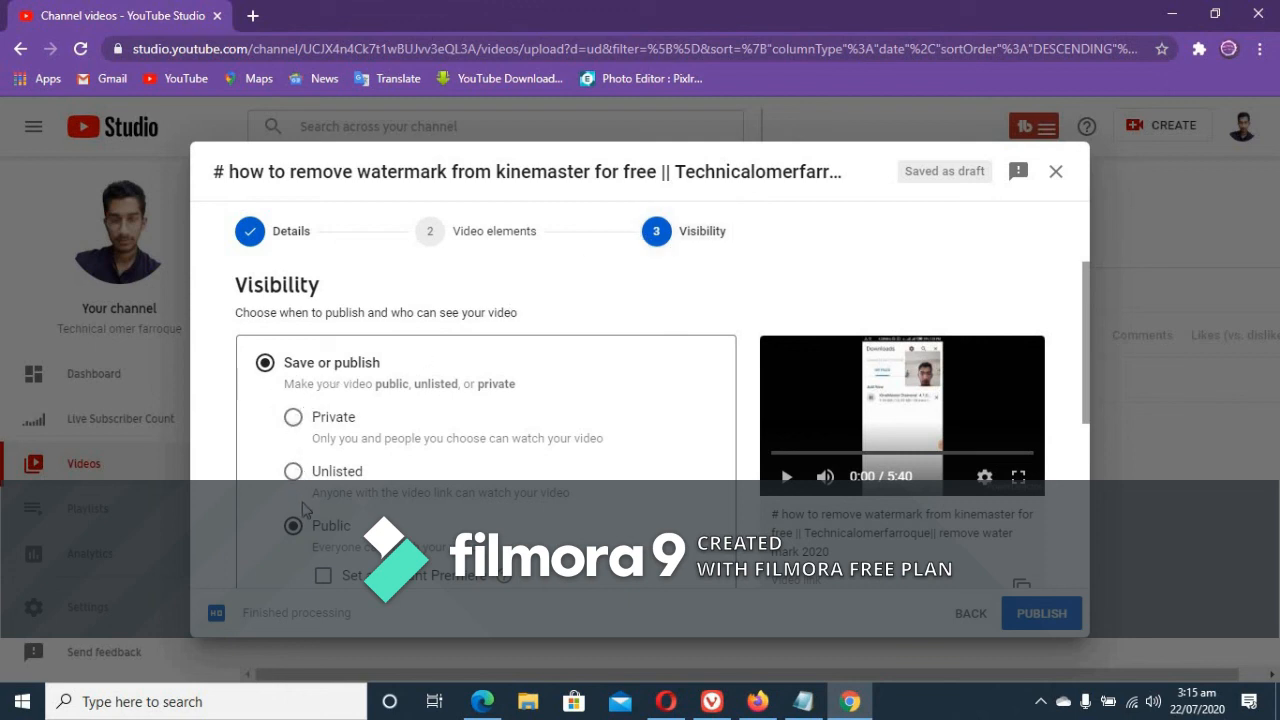
{"action": "left_click", "coordinate": [293, 420]}
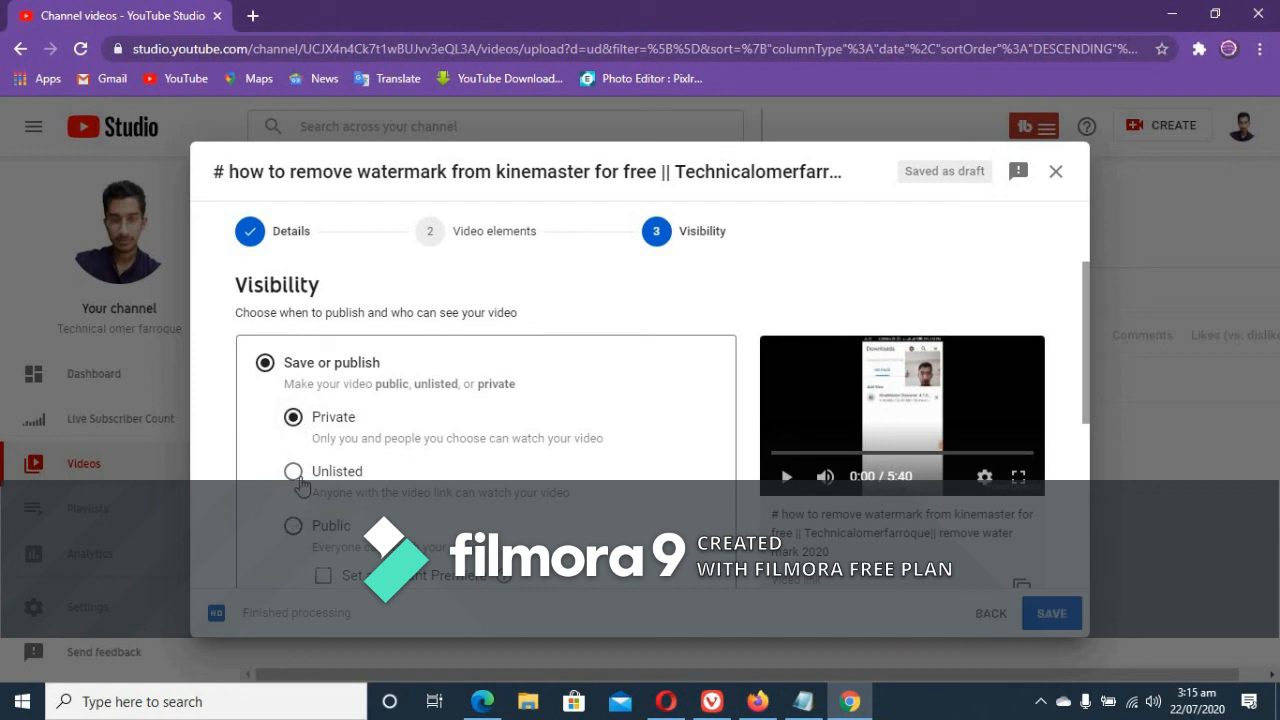
{"action": "left_click", "coordinate": [296, 476]}
{"action": "left_click", "coordinate": [1057, 621]}
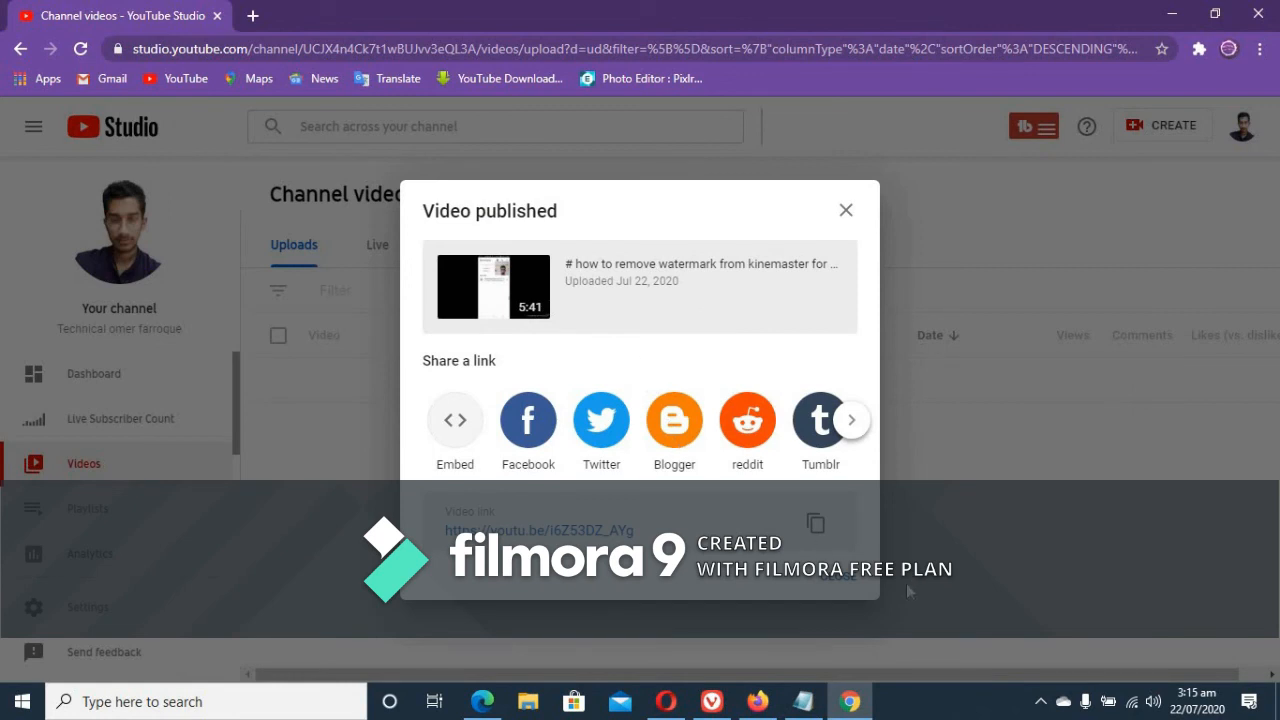
{"action": "left_click", "coordinate": [853, 579]}
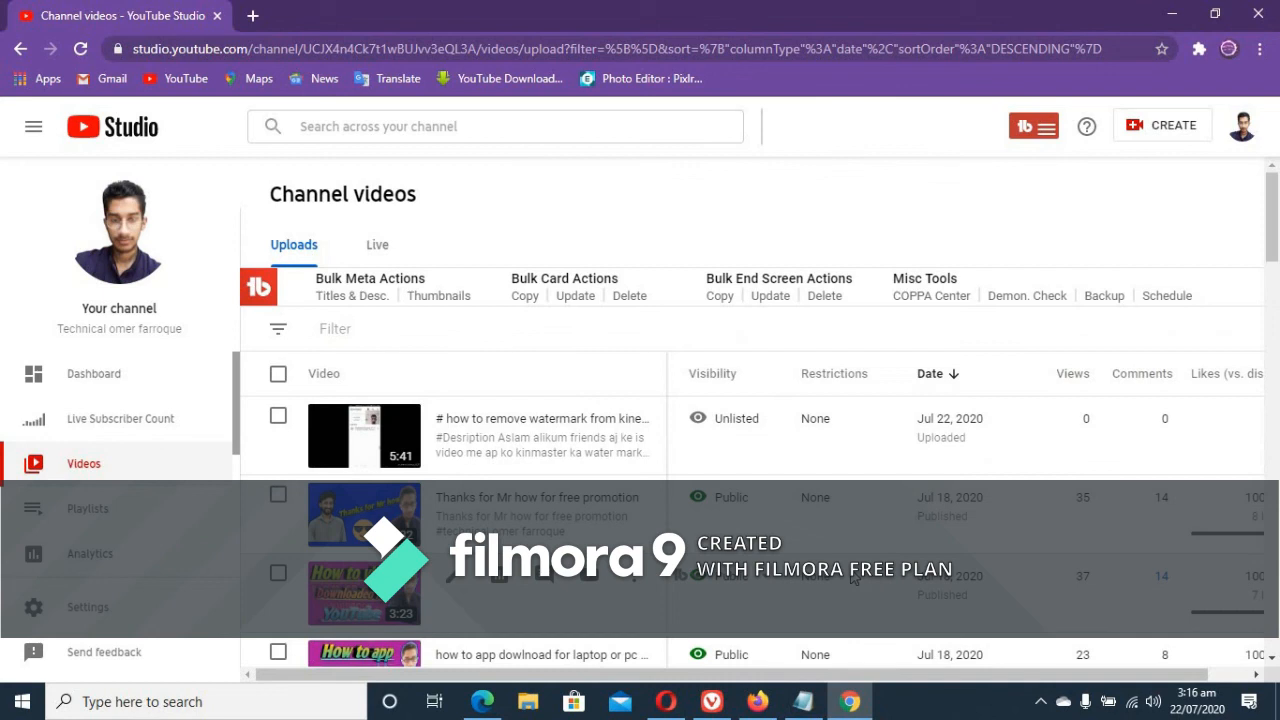
{"action": "mouse_move", "coordinate": [745, 418]}
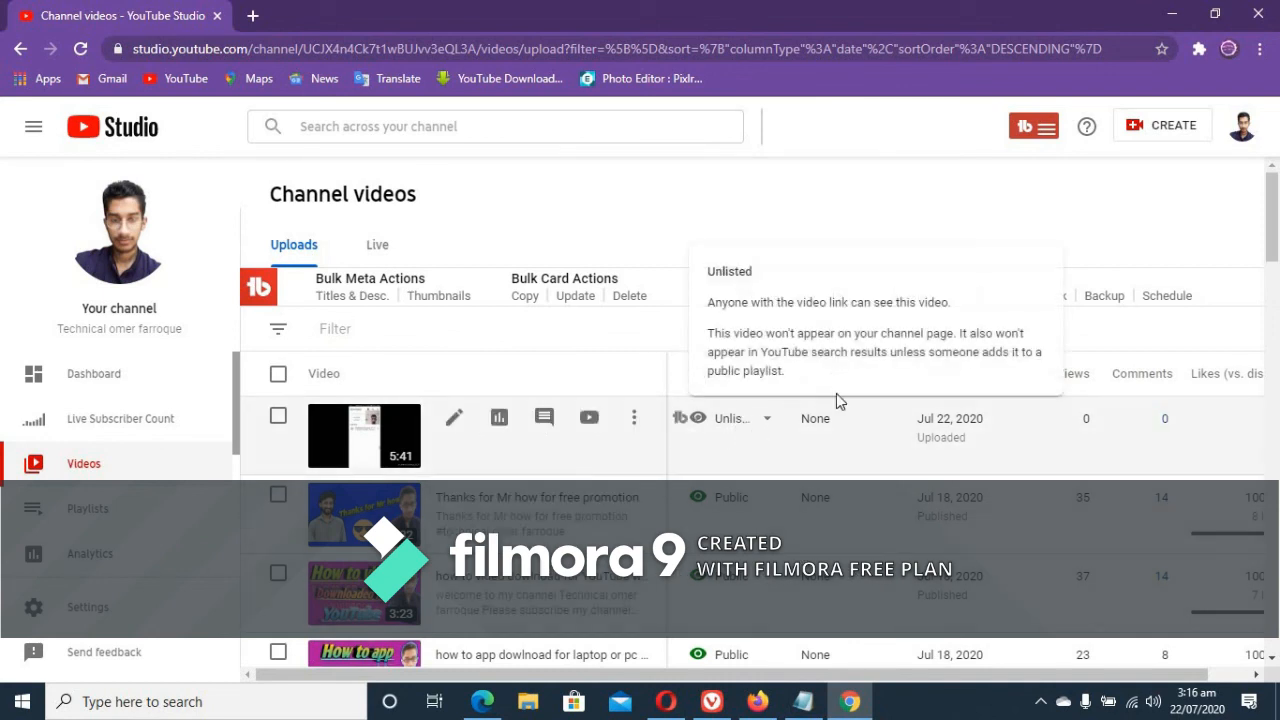